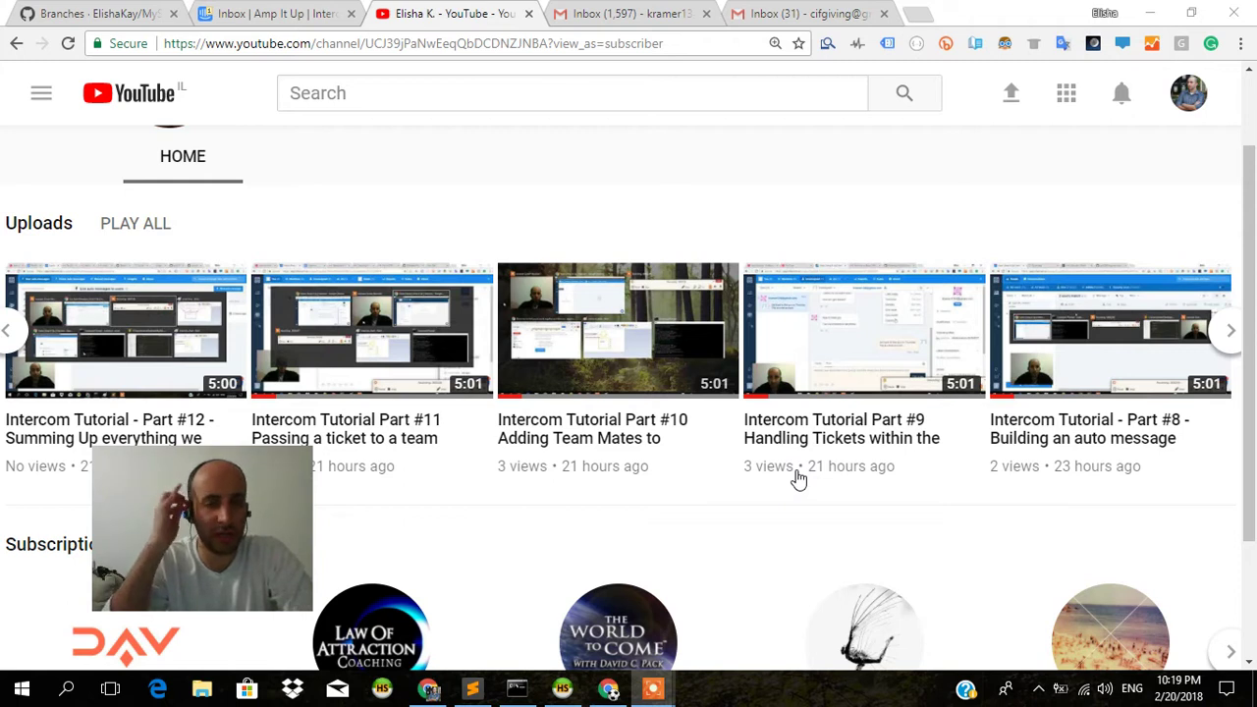
Snooze the customer conversation with a custom time of 9:00 AM on February 22
key(alt+Tab)
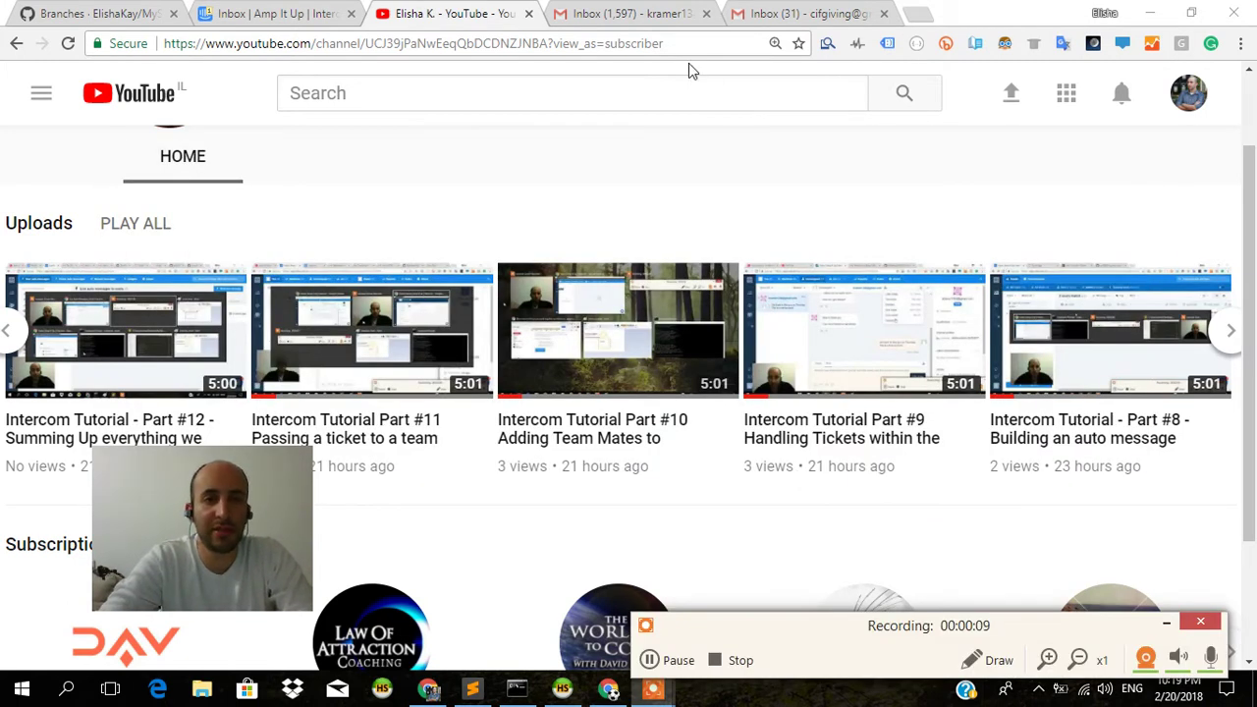
click(317, 14)
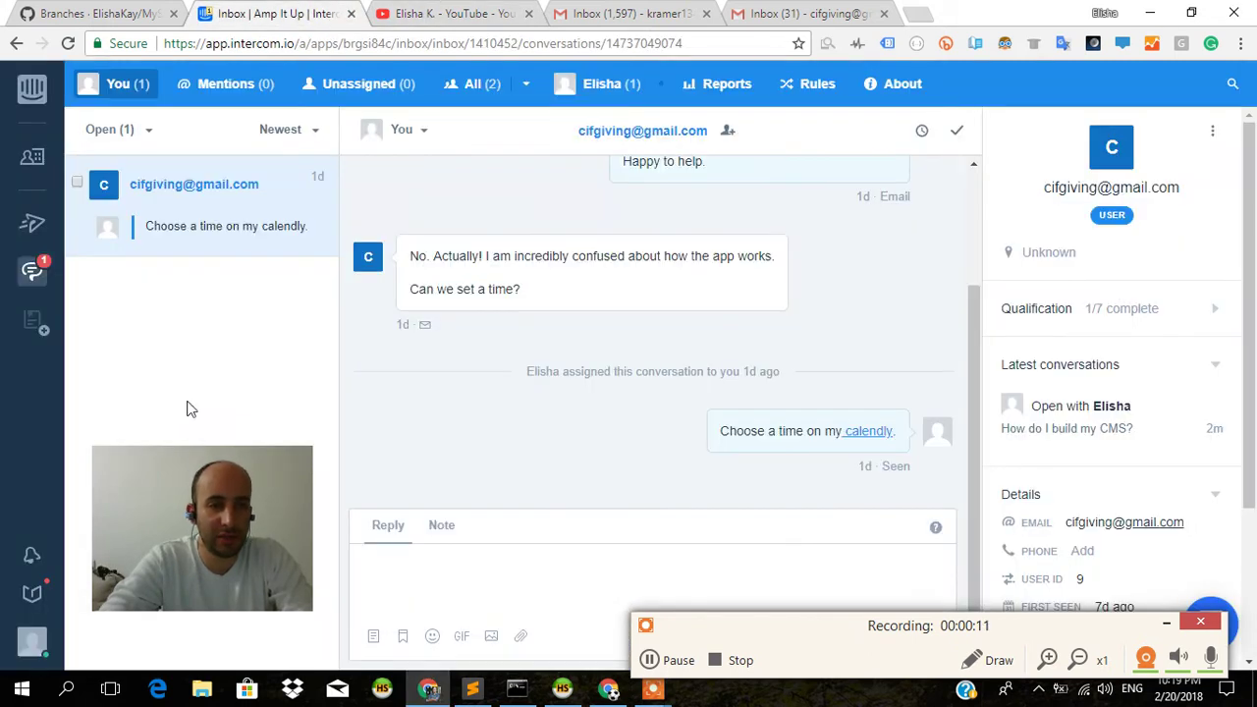
click(923, 132)
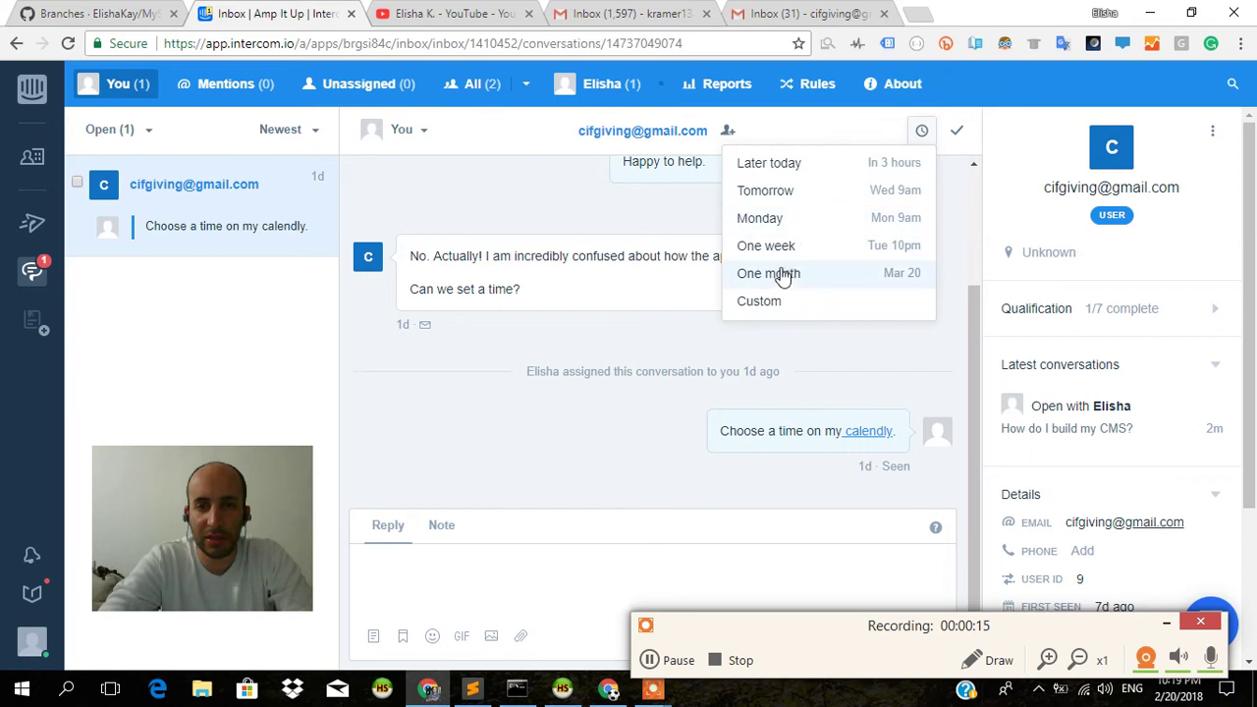
click(762, 303)
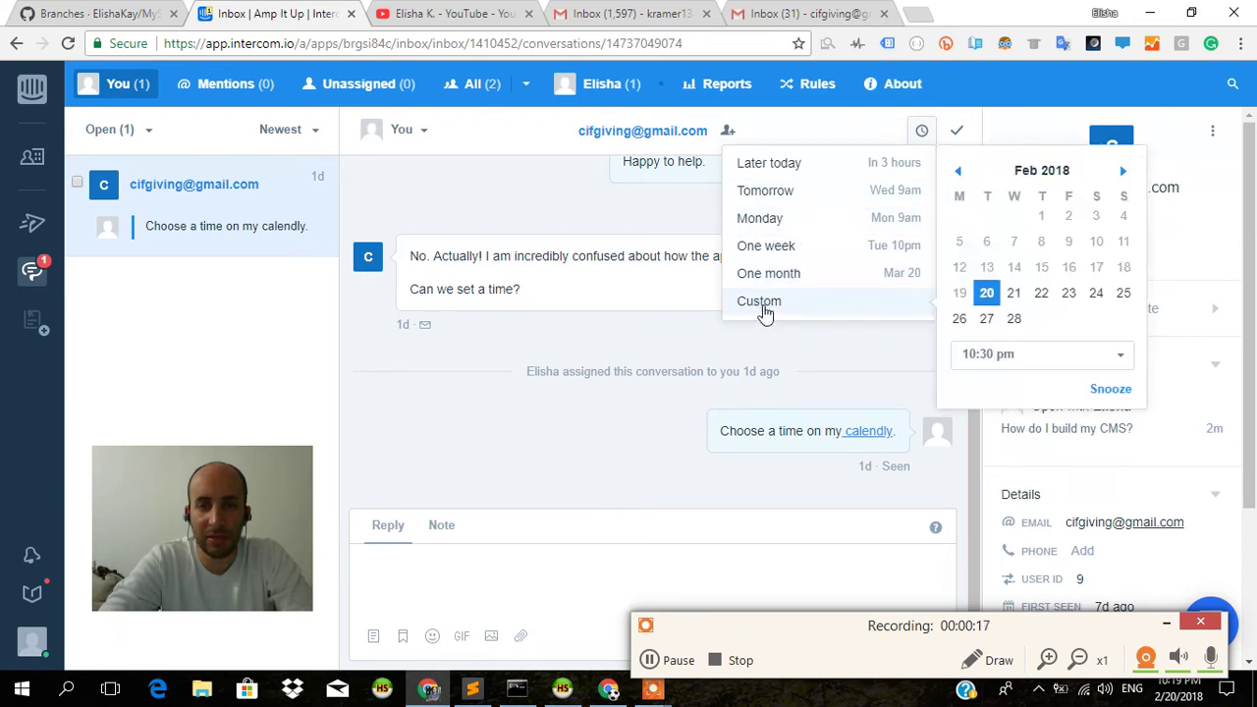
click(1042, 294)
click(1110, 390)
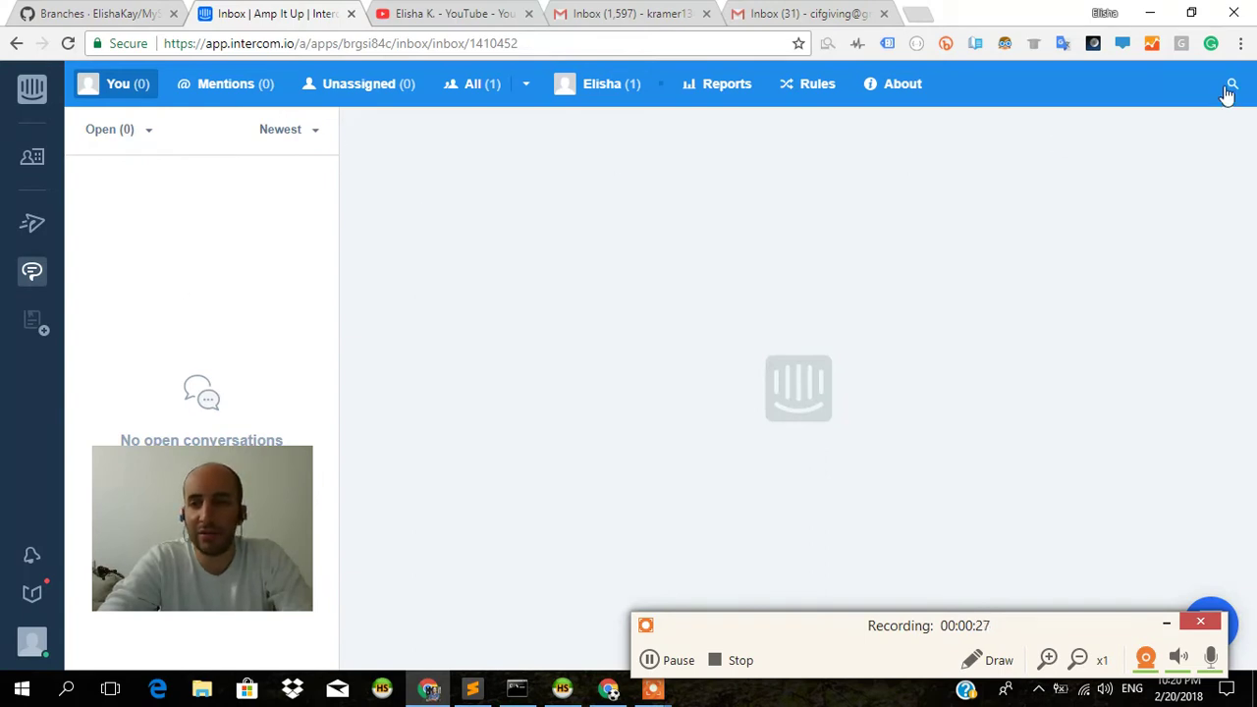
Filter to Snoozed, reopen the customer conversation, then set the filter back to Open
click(113, 129)
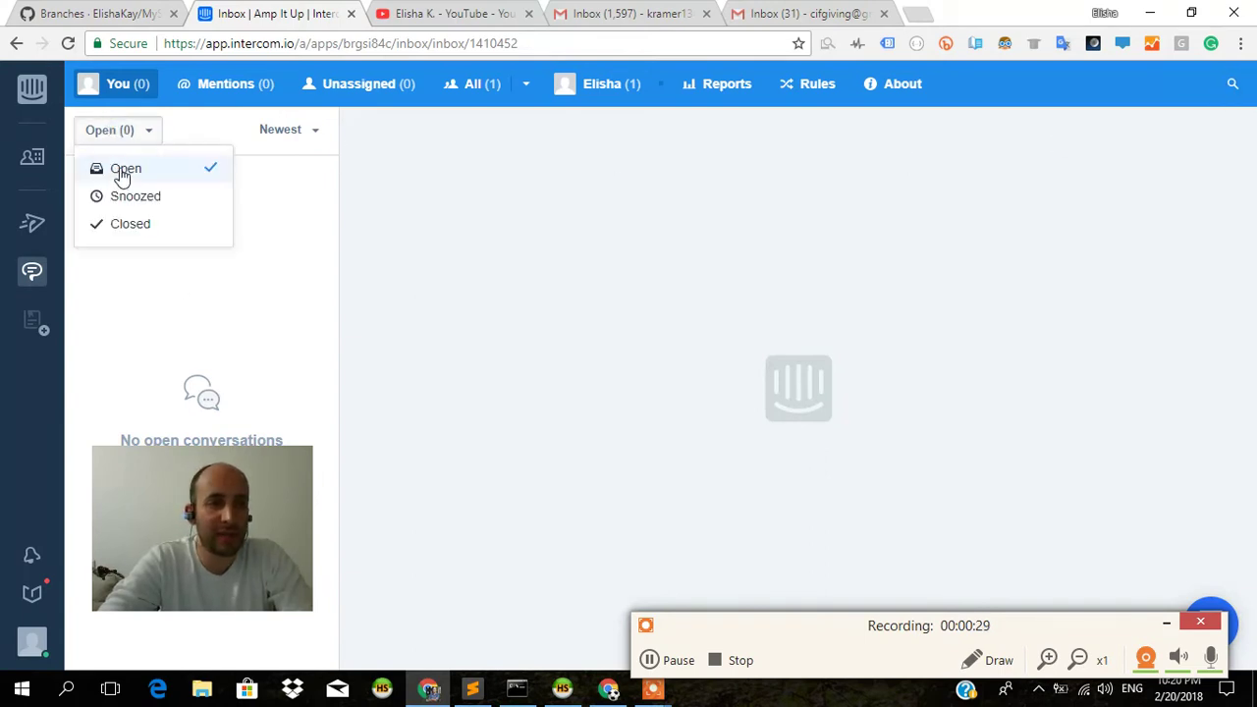
click(120, 194)
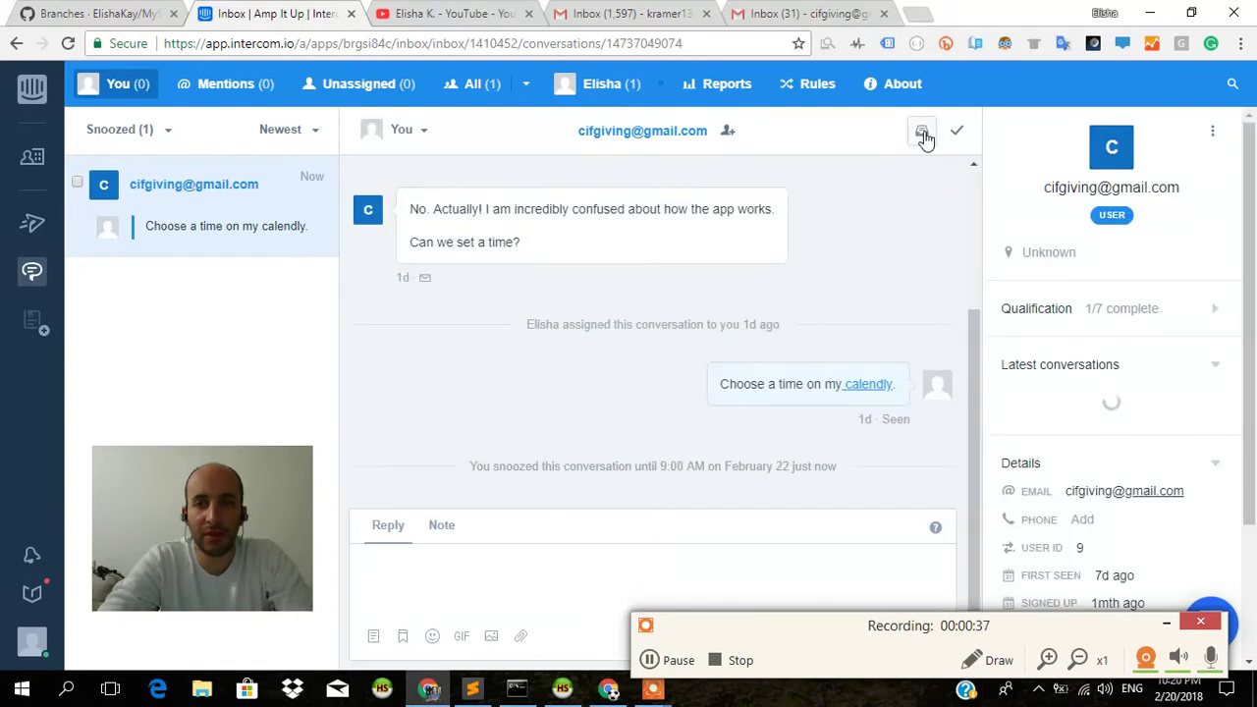
click(923, 133)
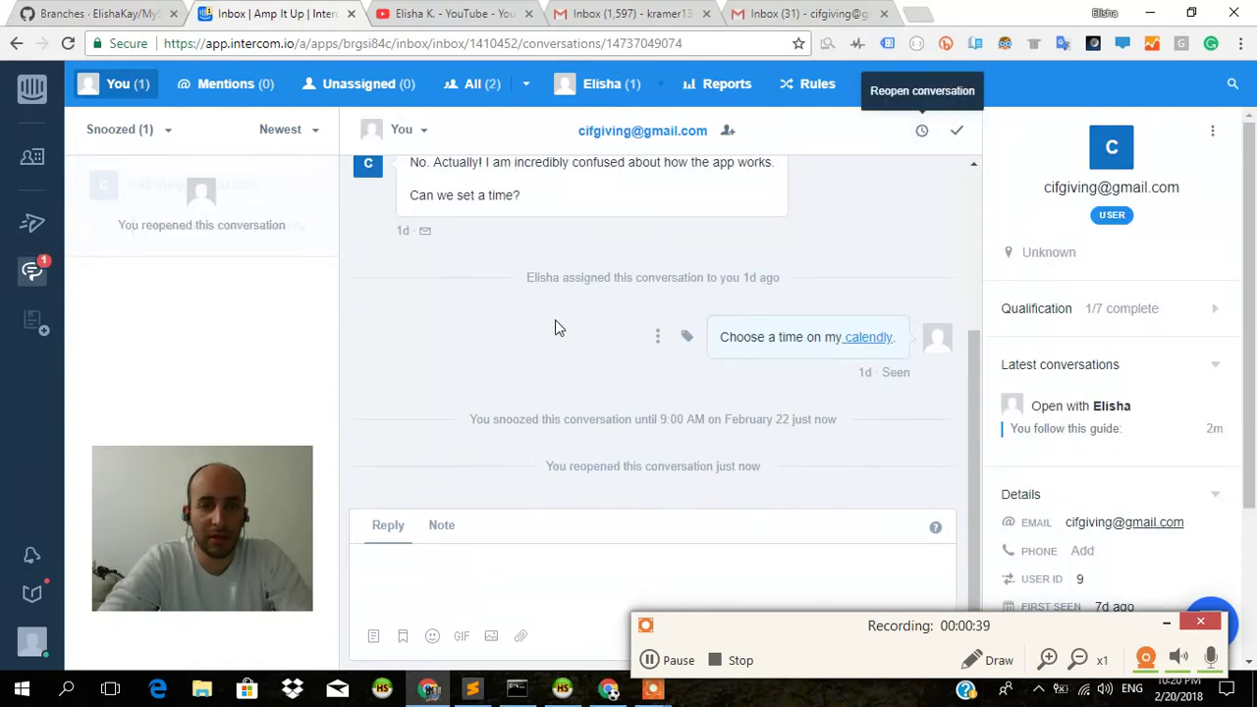
click(132, 137)
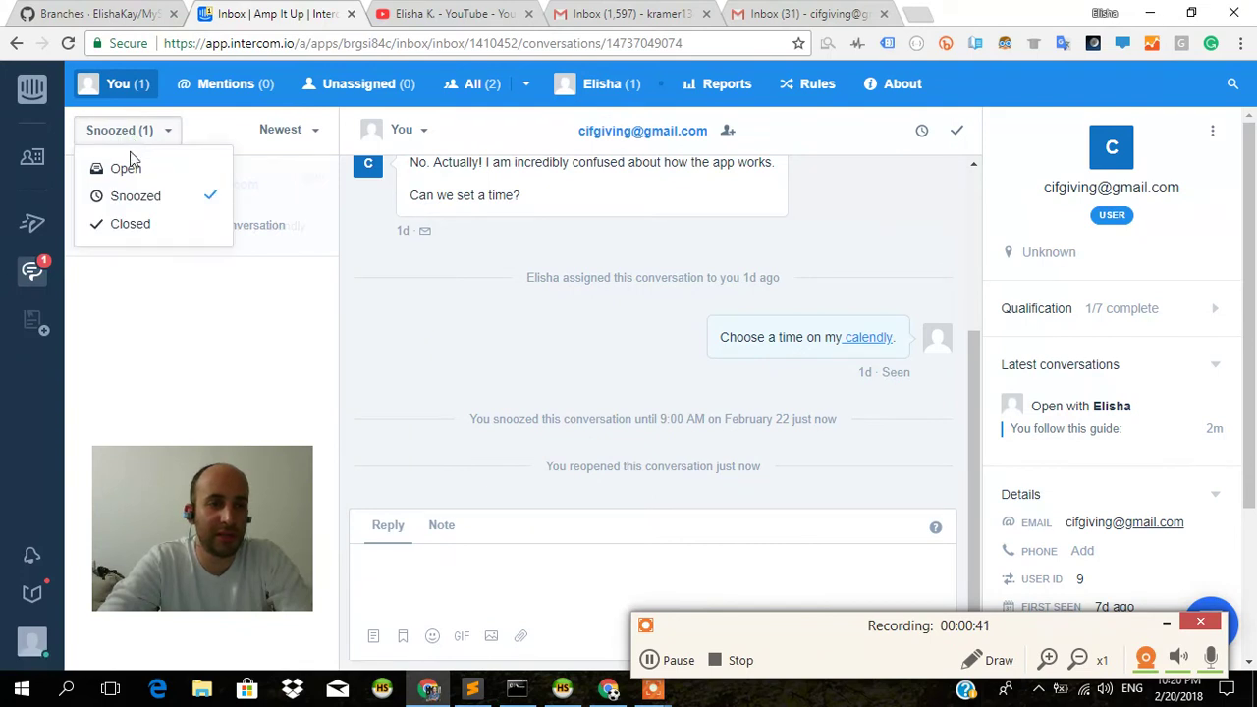
click(126, 176)
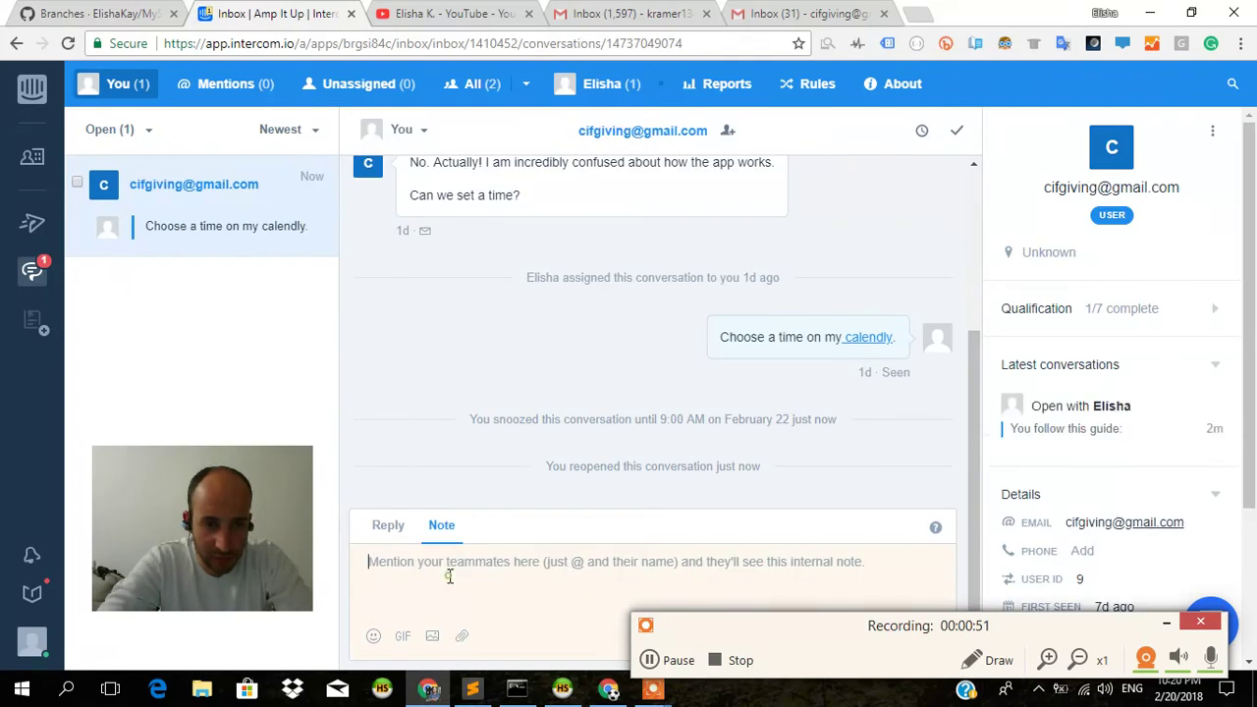
Post the internal note 'Work on a report for this client' on the conversation
text(Work on )
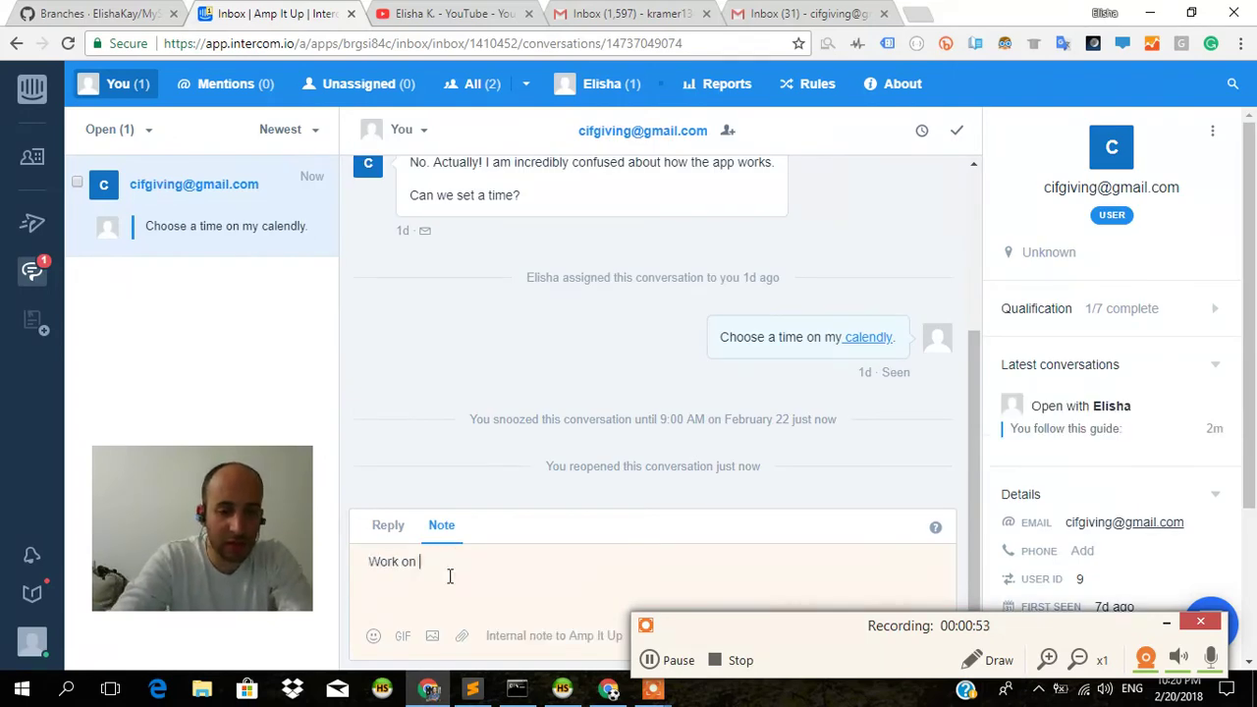
text(a report for this)
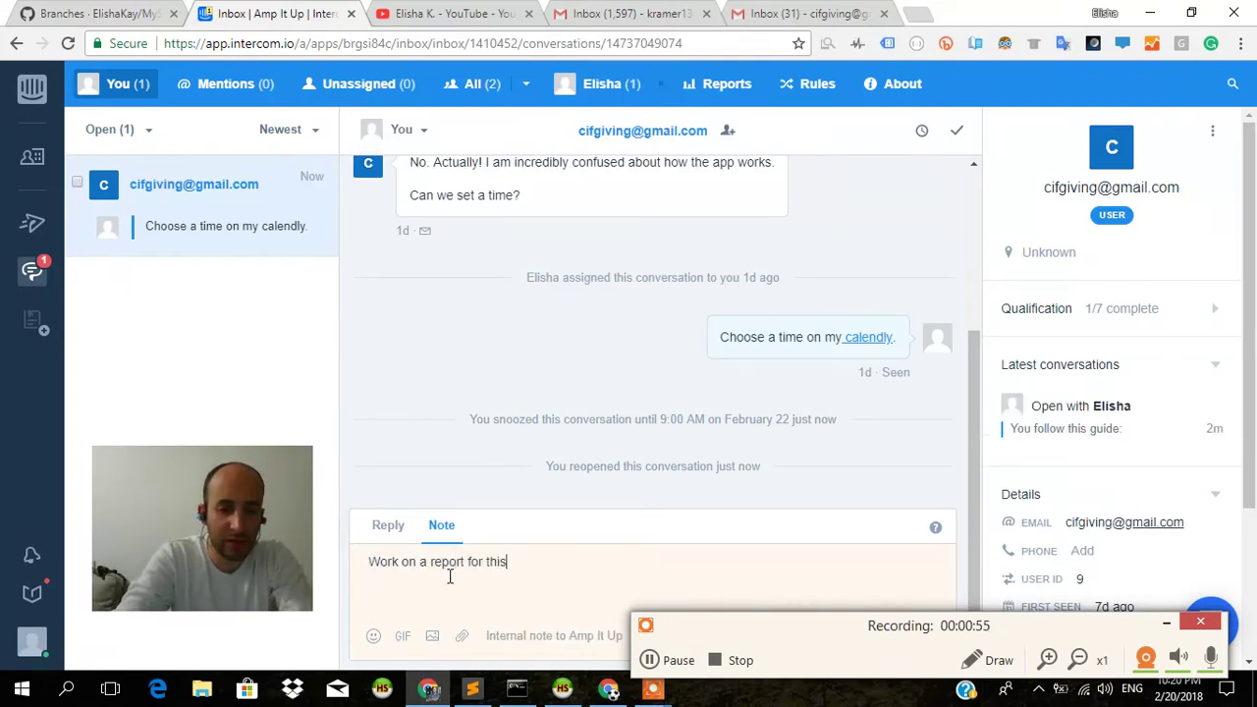
text( client)
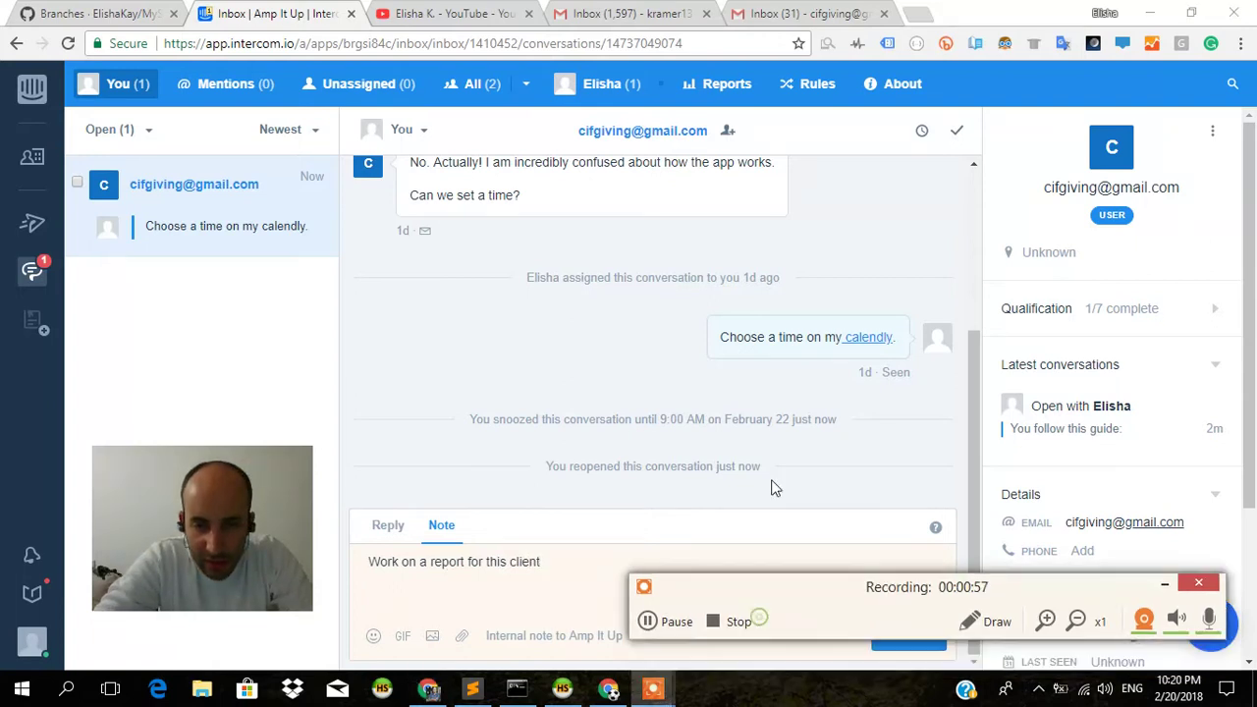
click(897, 636)
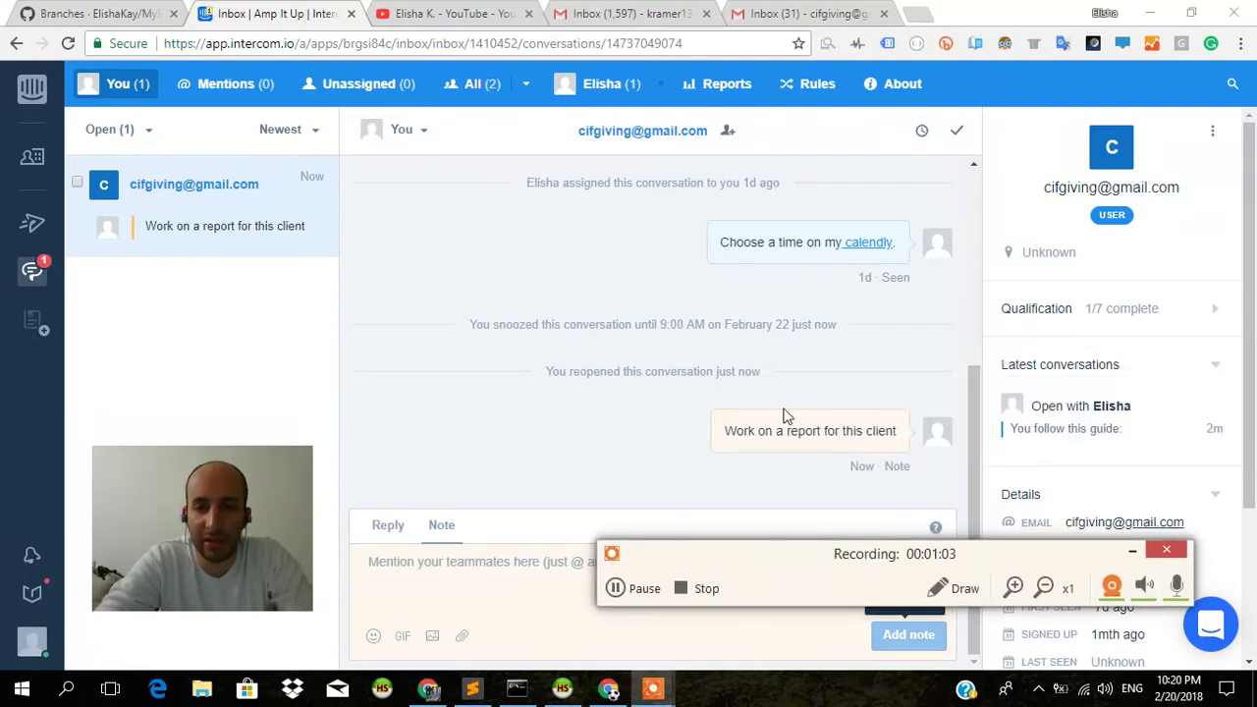
click(1133, 554)
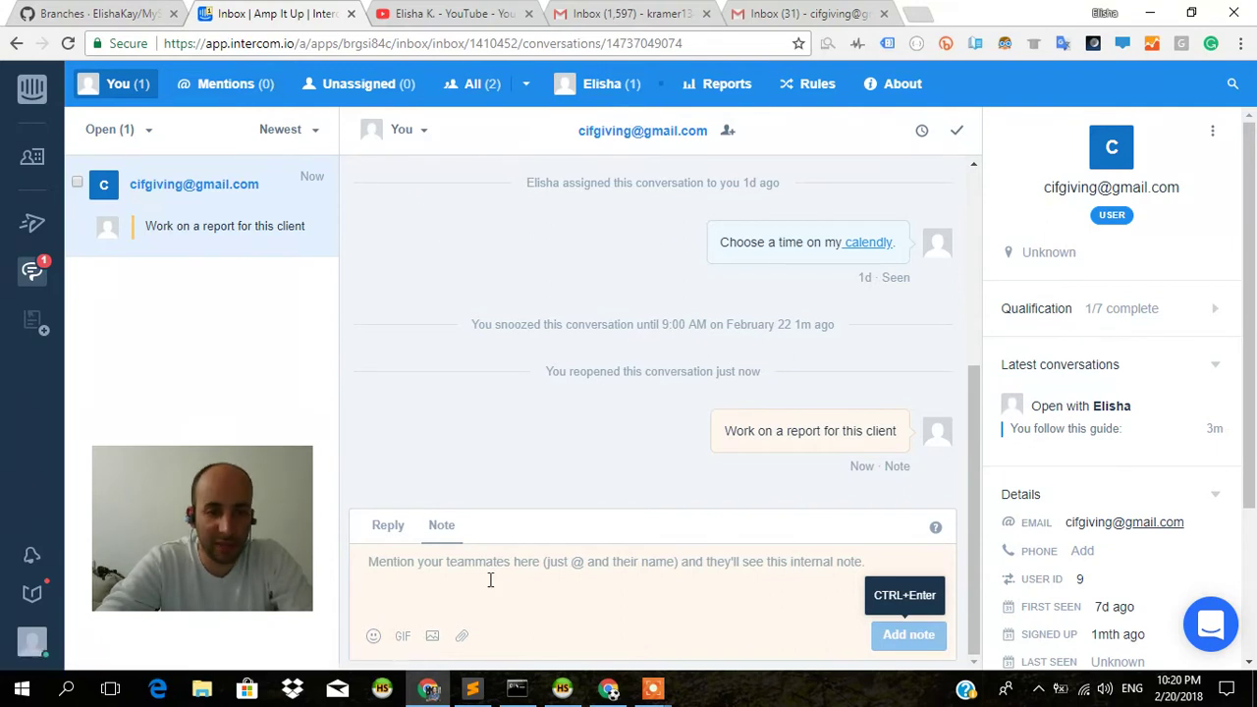
click(403, 586)
text(@A)
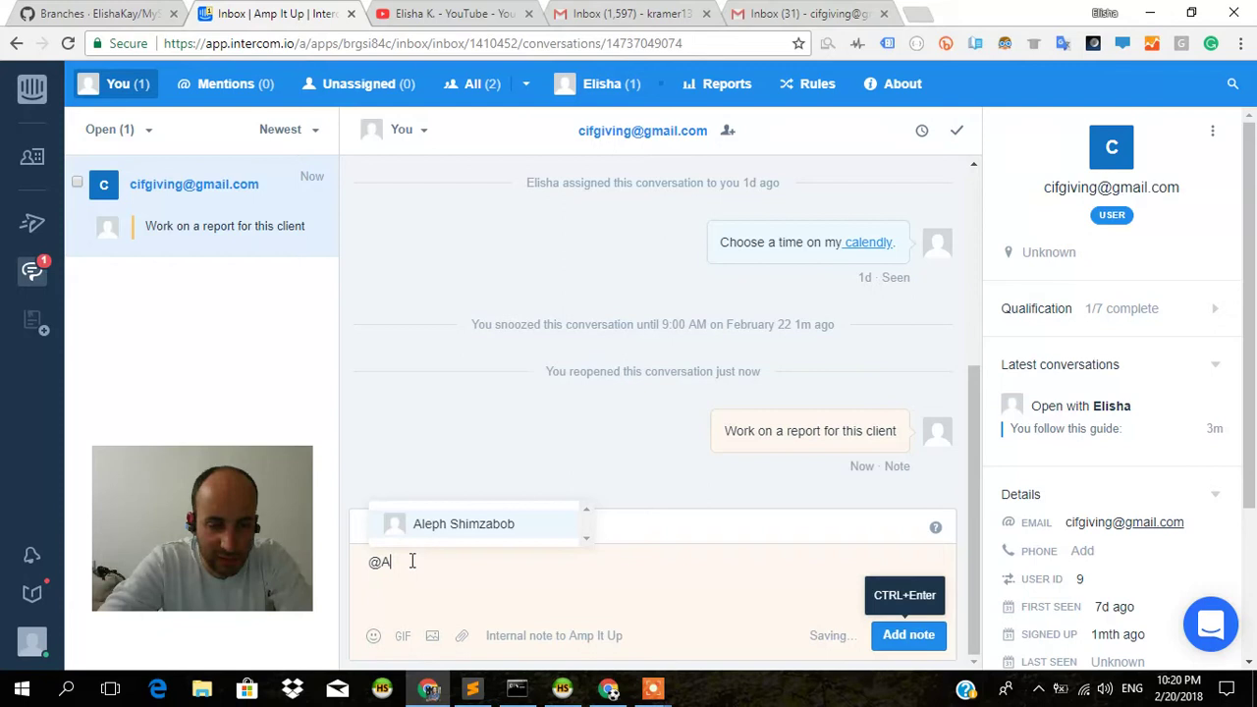
click(421, 535)
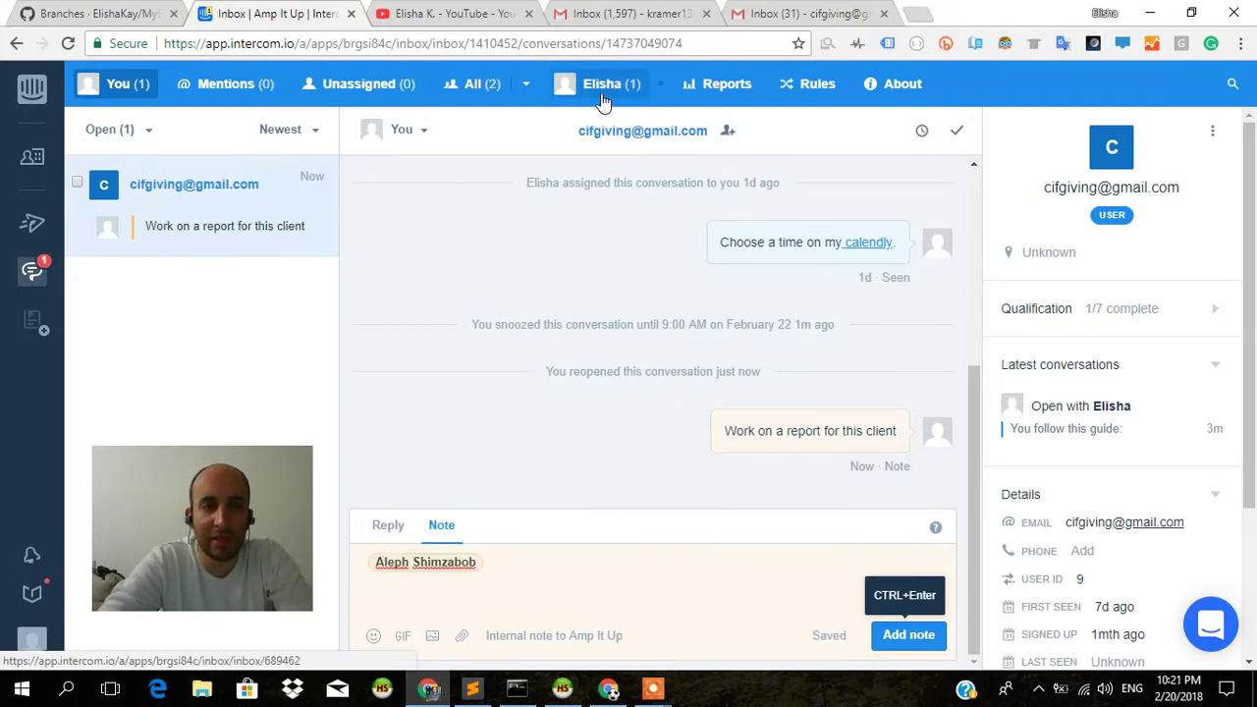
key(BackSpace)
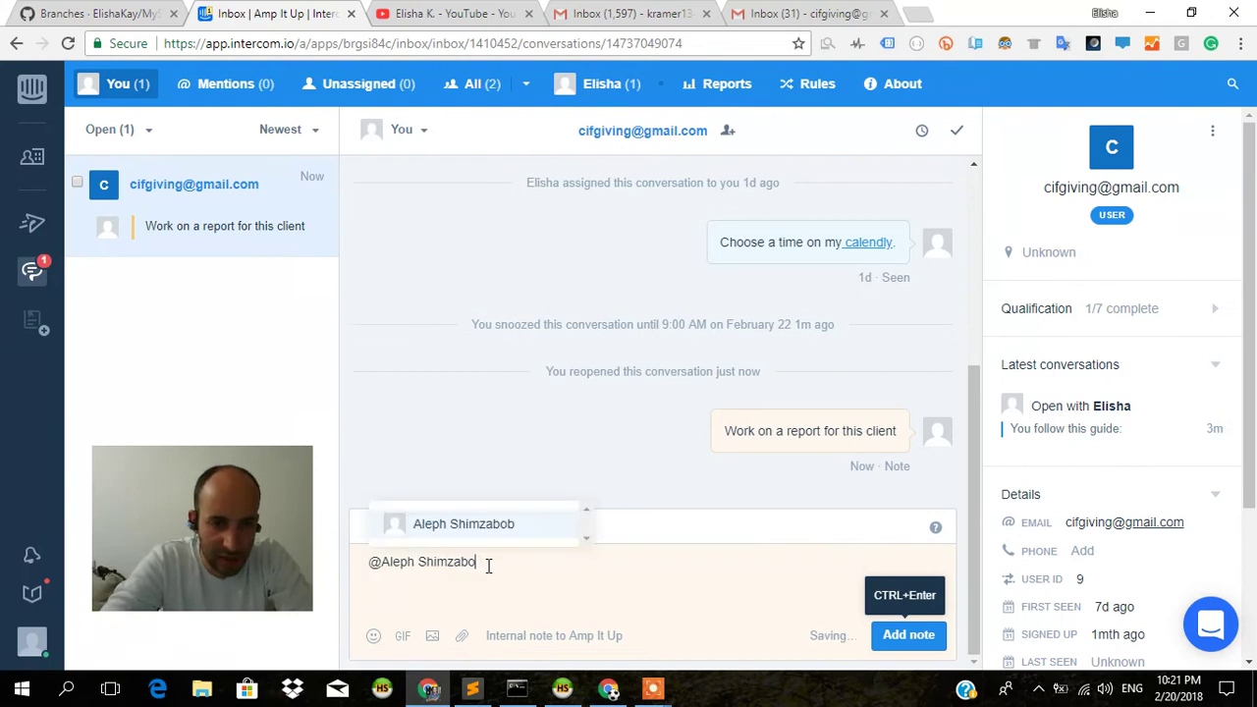
key(BackSpace)
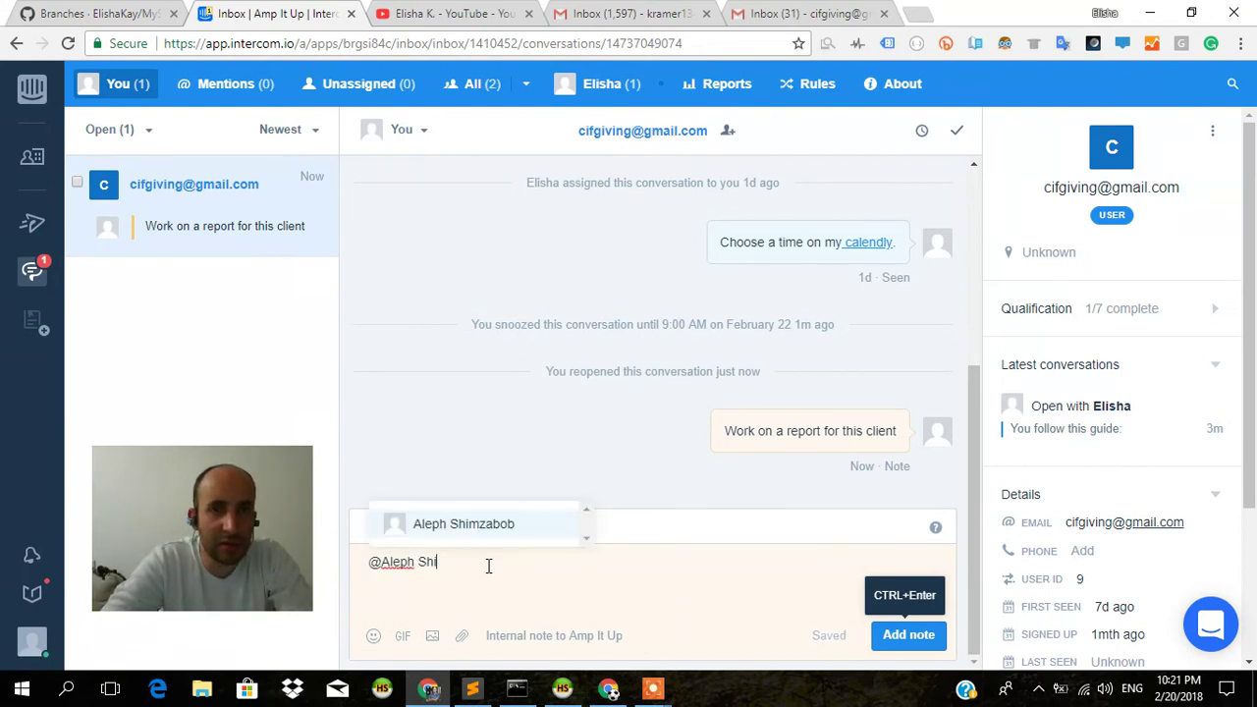
key(BackSpace)
key(BackSpace)
key(BackSpace)
key(BackSpace)
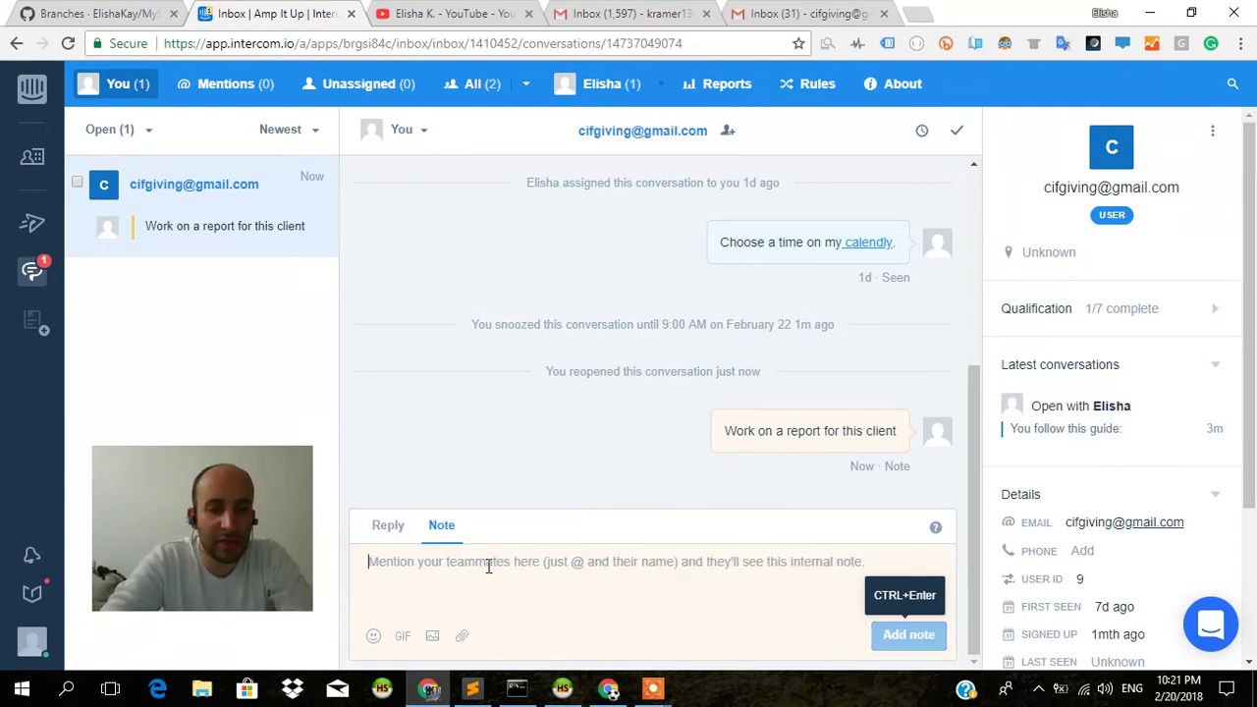
text(@eli)
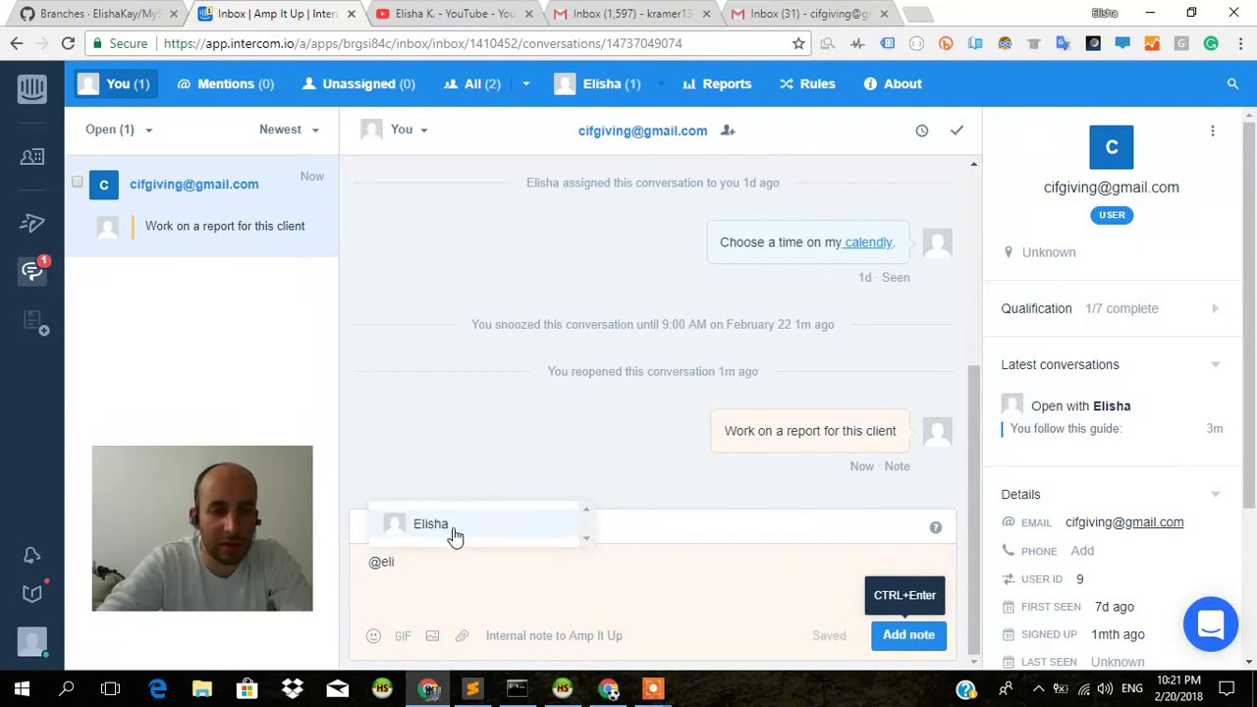
click(448, 528)
text(Tell)
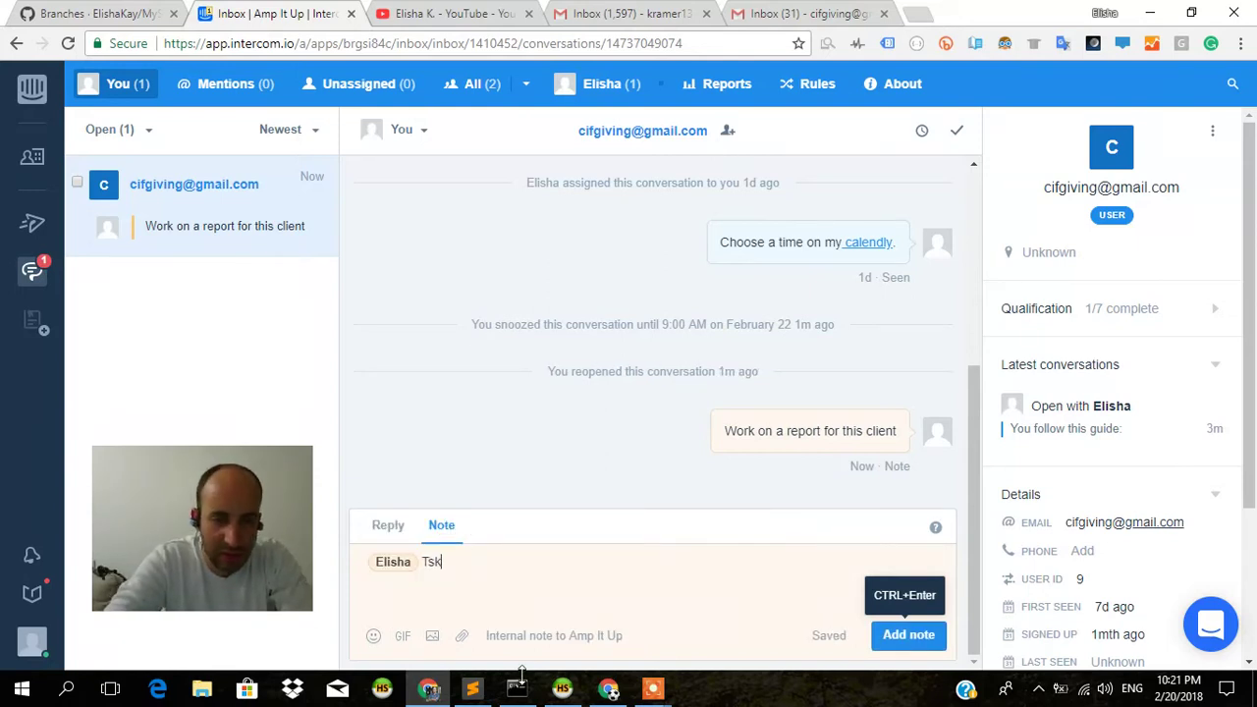
key(BackSpace)
key(BackSpace)
key(BackSpace)
key(BackSpace)
text(Plea)
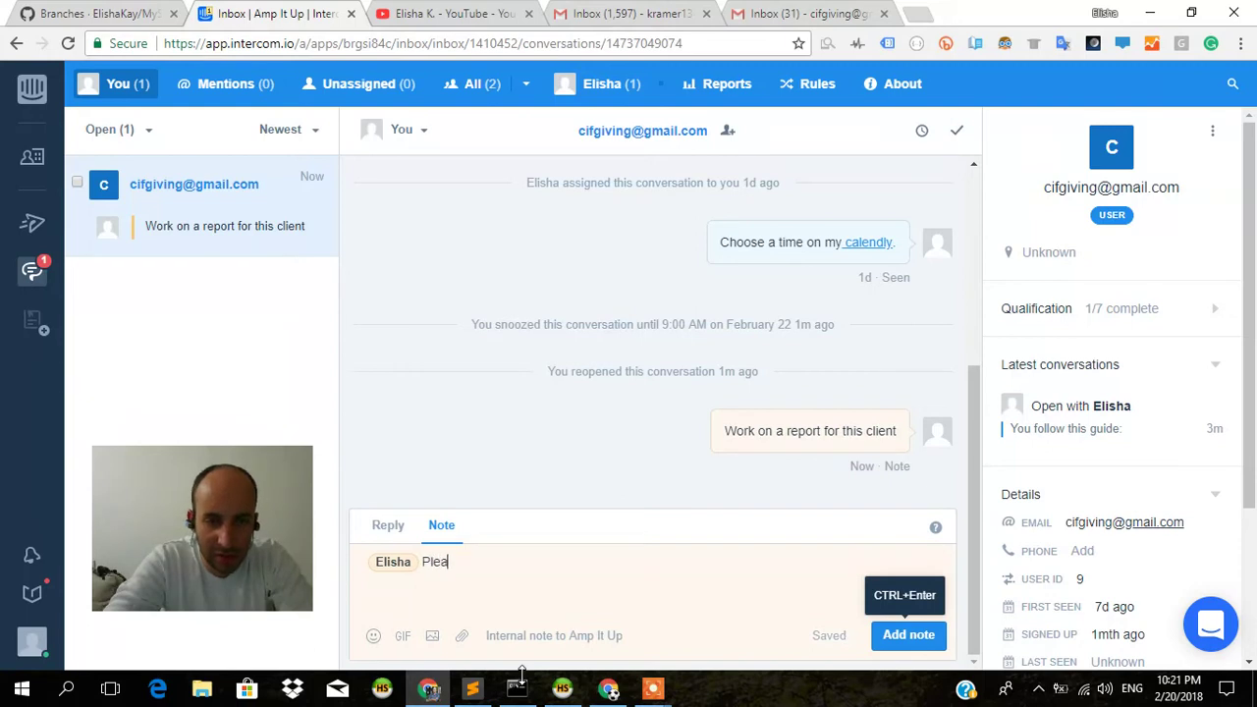
text(se take care of )
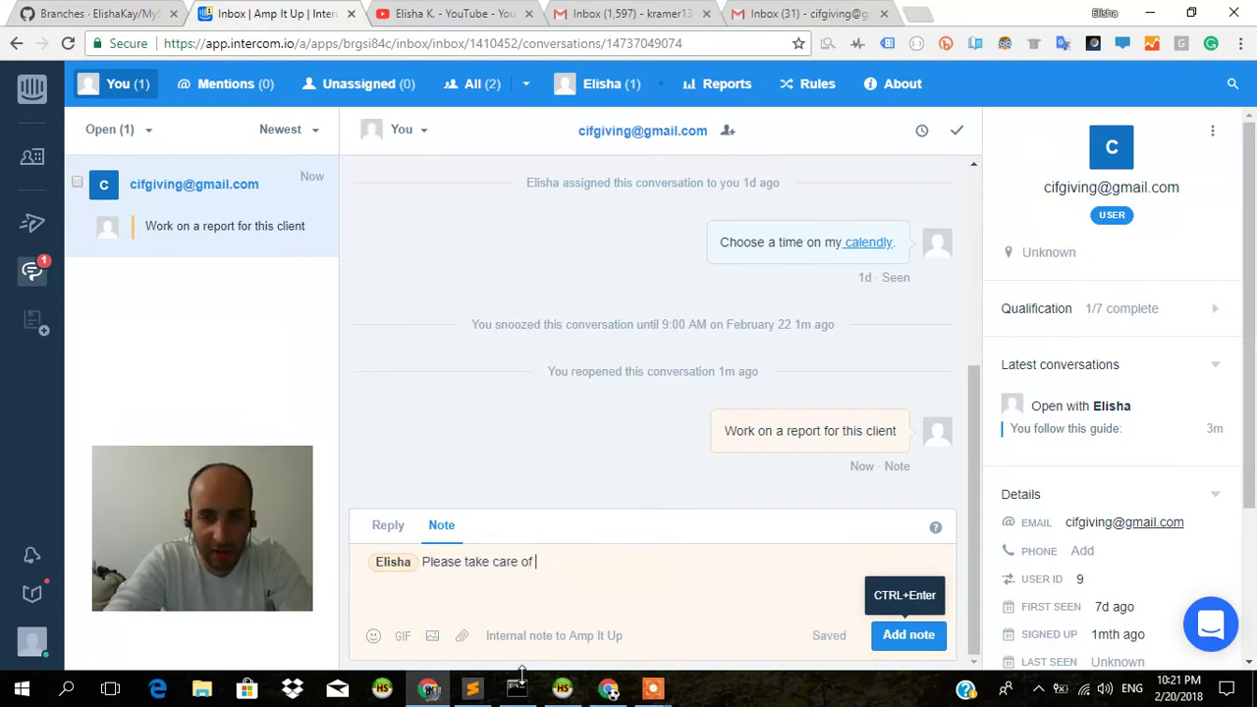
text(this)
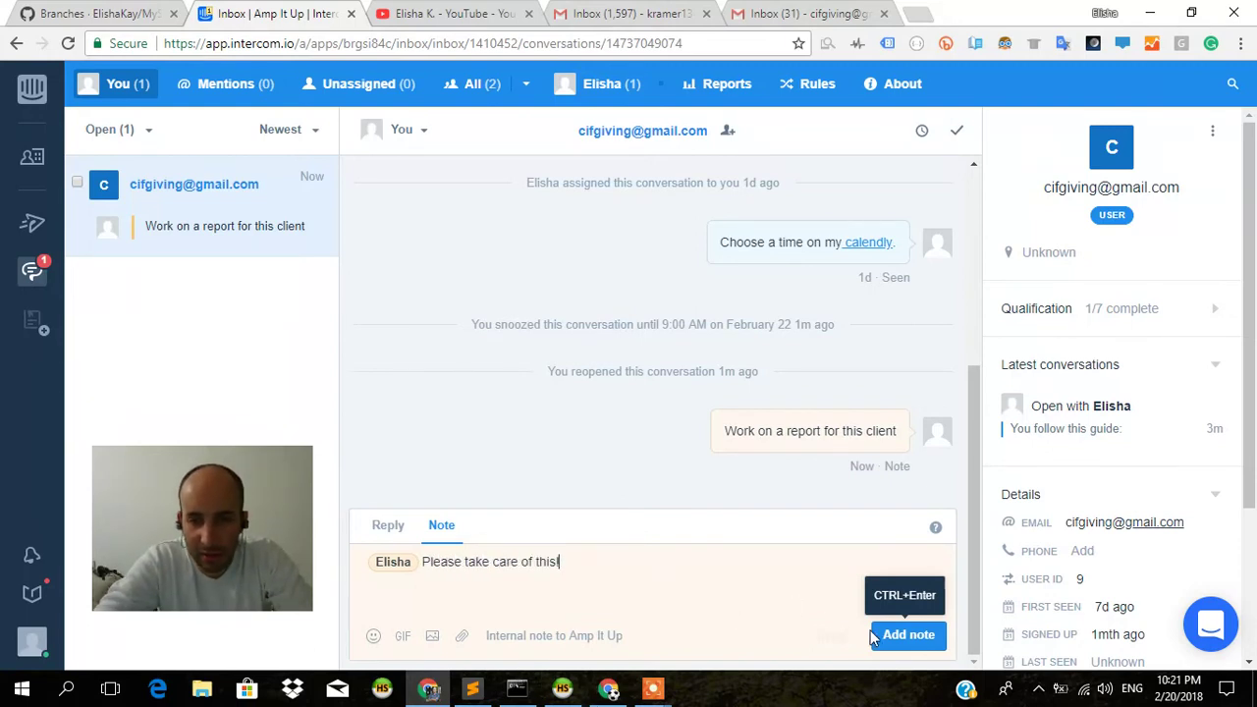
text(!)
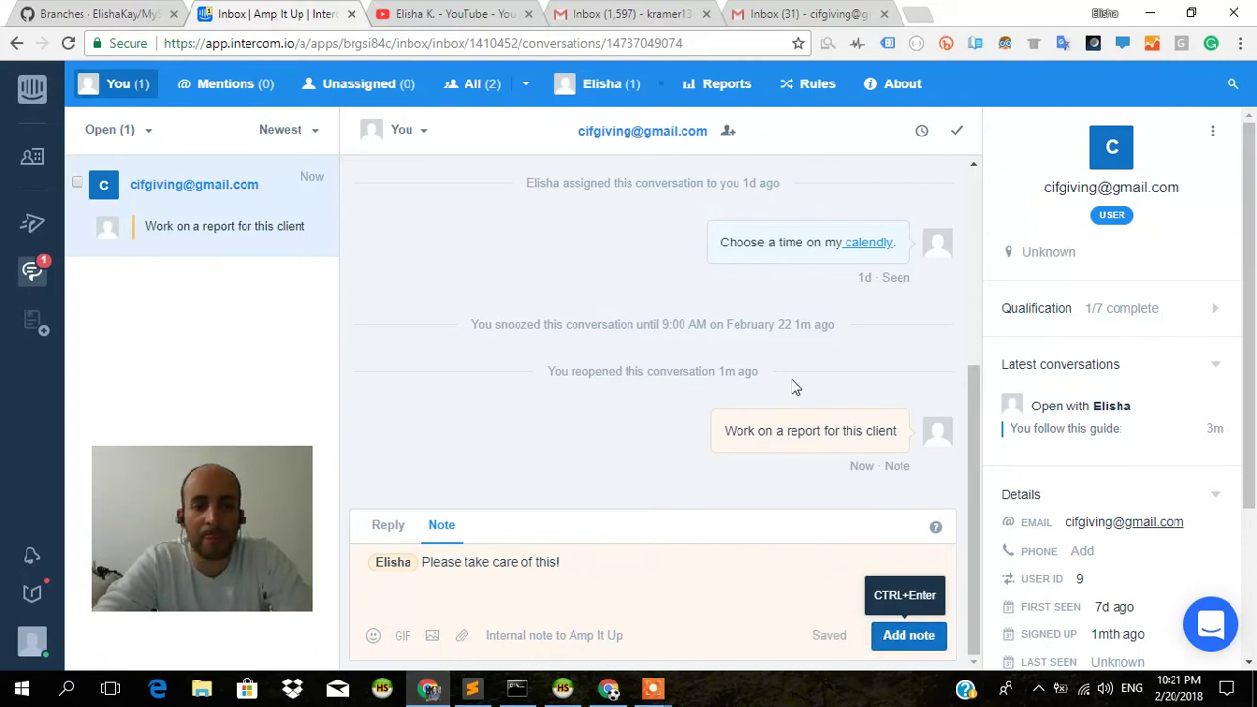
Post the mention note, then view it in the teammate's Mentions inbox in their browser
key(ctrl+Return)
key(alt+Tab)
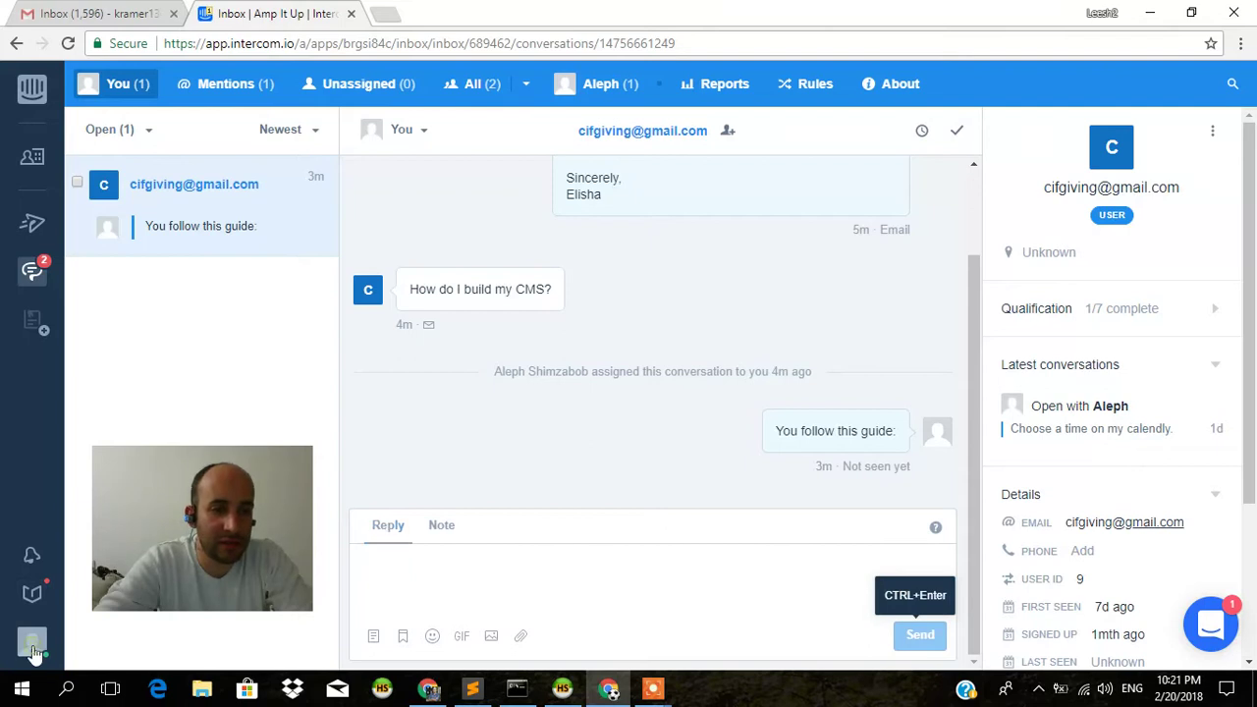
click(33, 648)
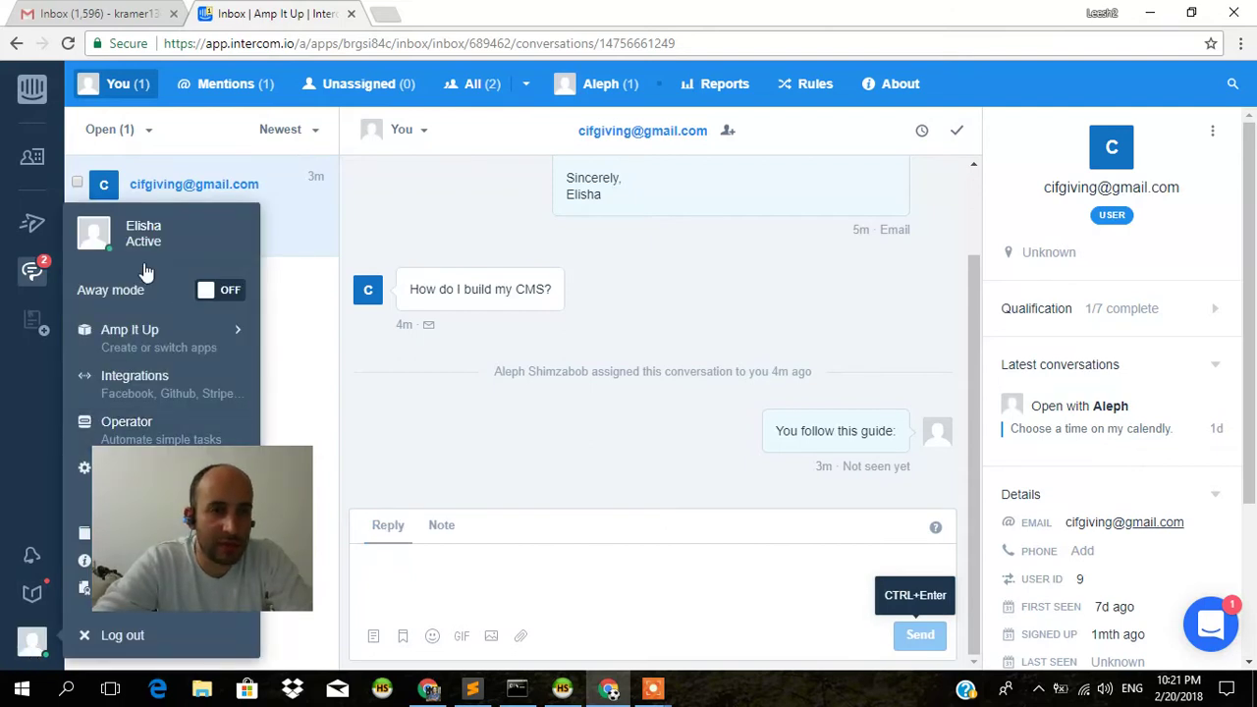
click(214, 98)
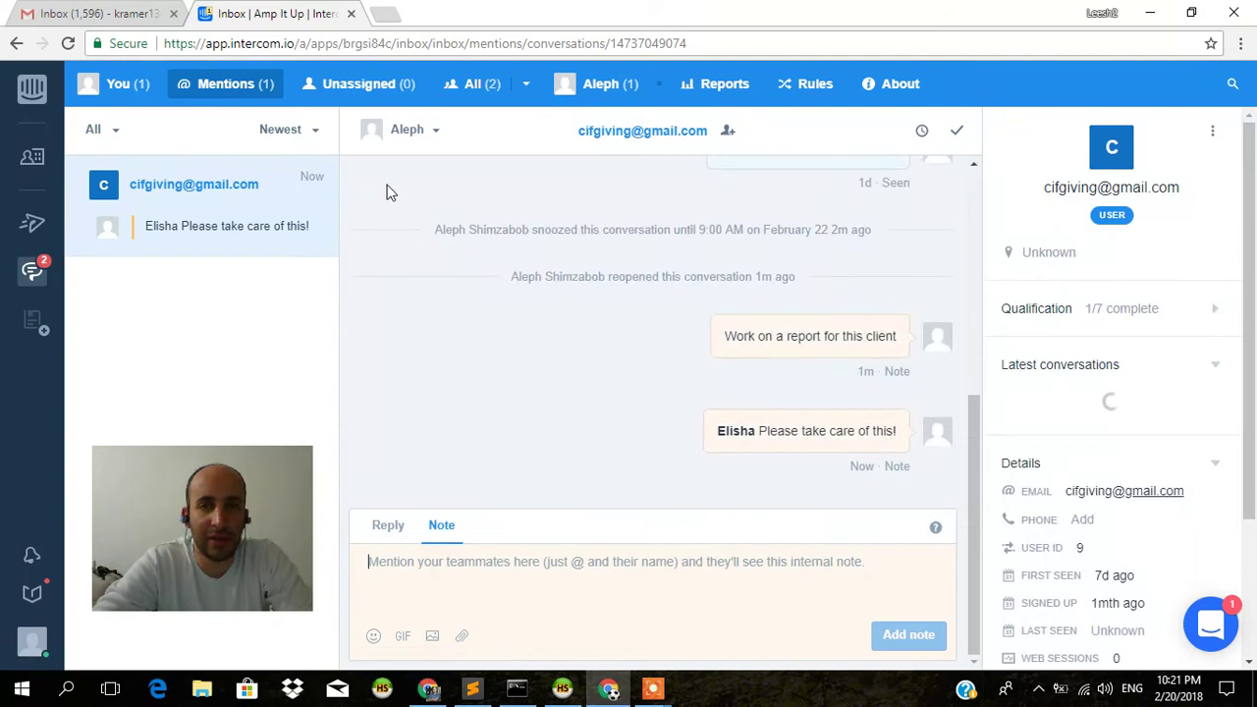
click(412, 140)
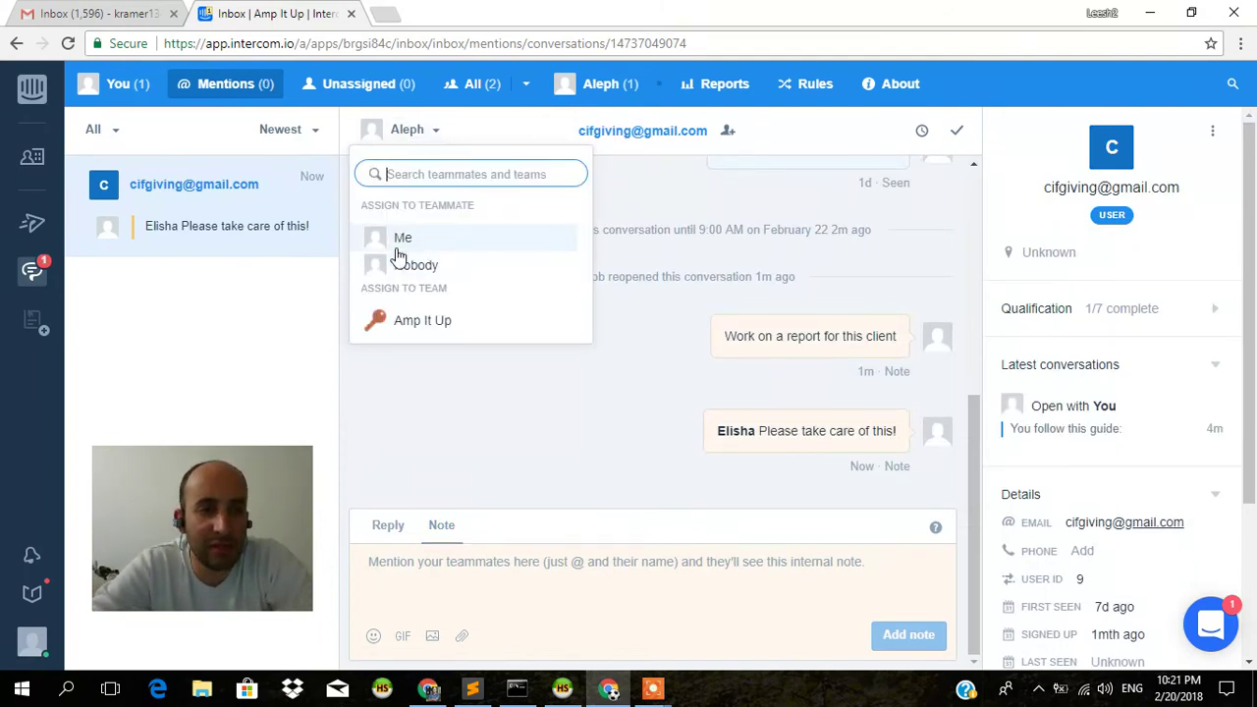
click(816, 359)
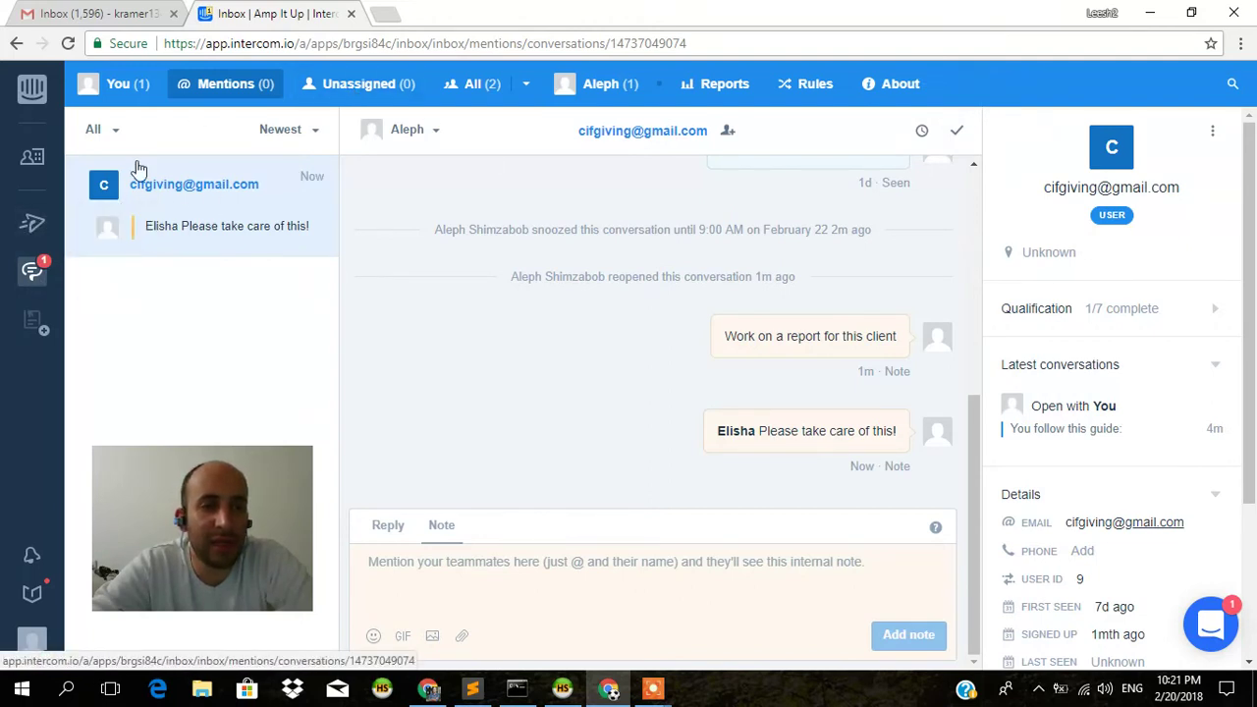
Close the conversation in Mentions and the remaining one in the You inbox
mouse_move(254, 197)
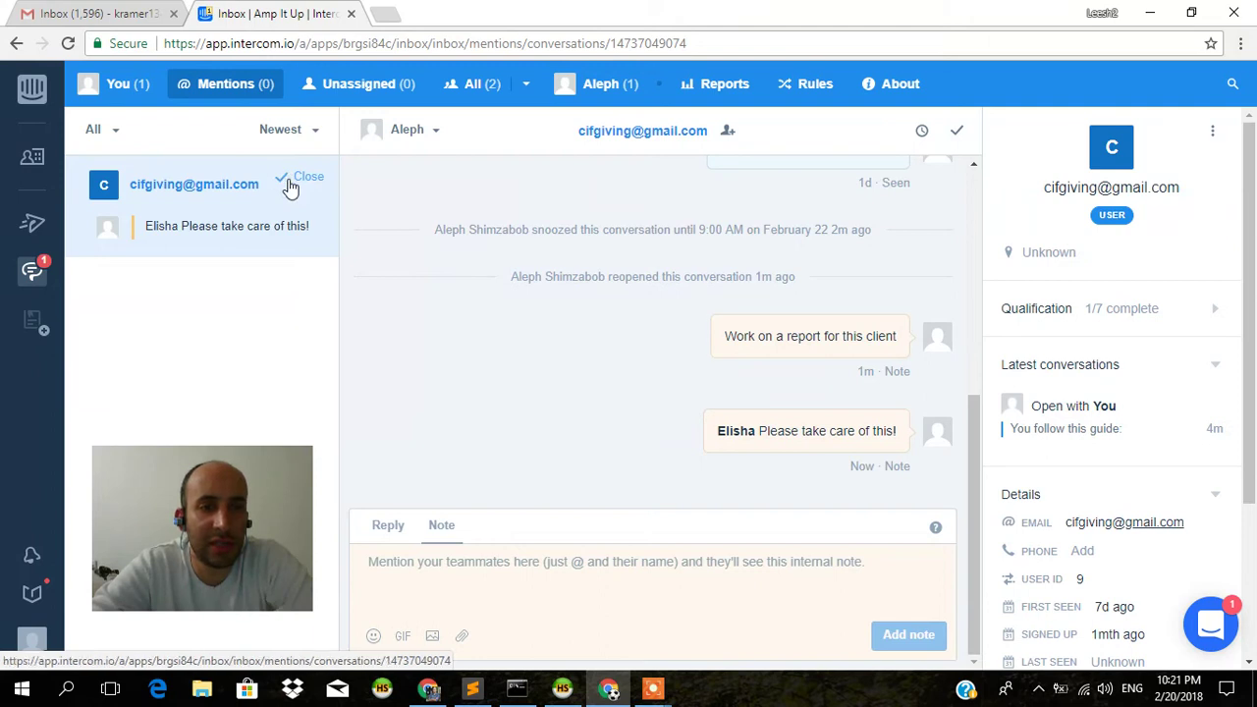
click(292, 182)
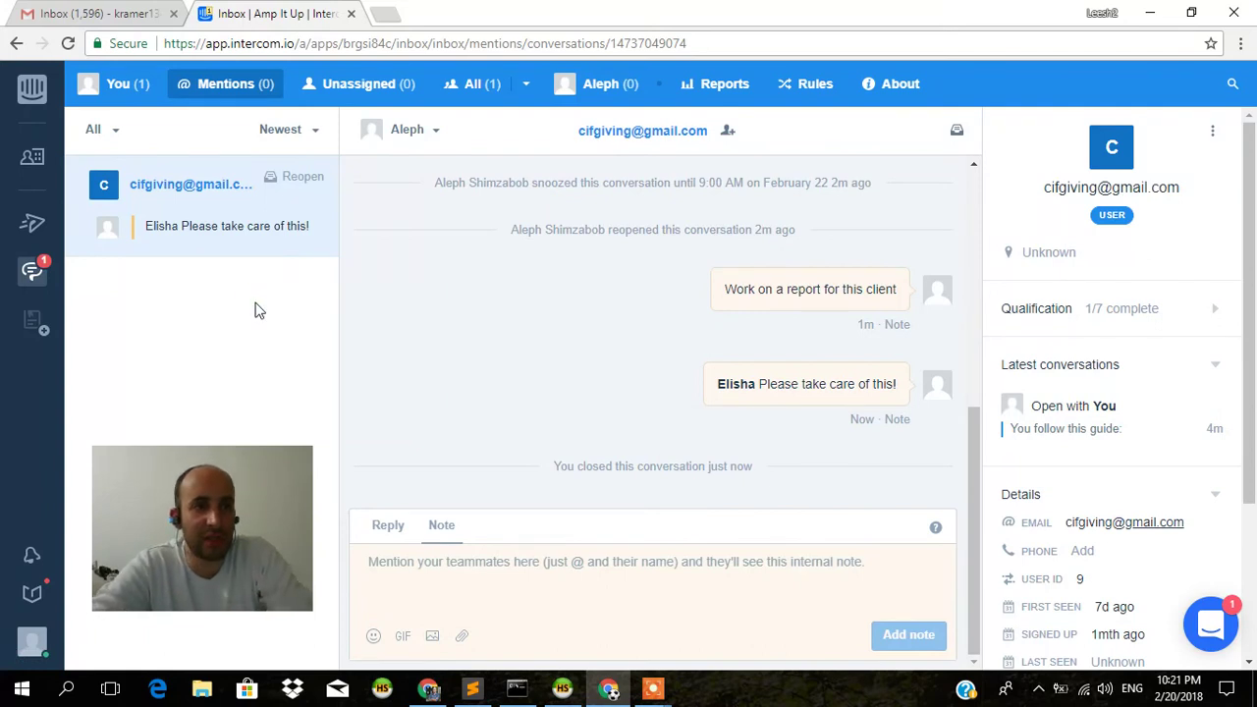
click(108, 86)
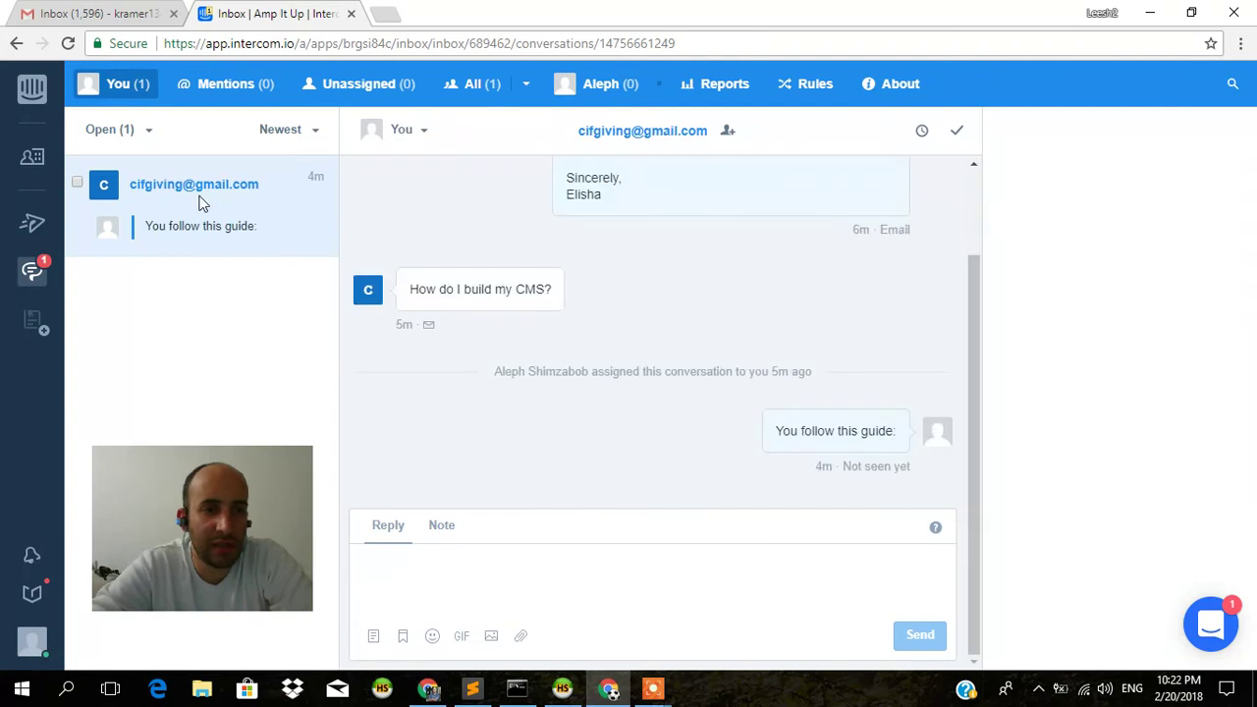
click(299, 181)
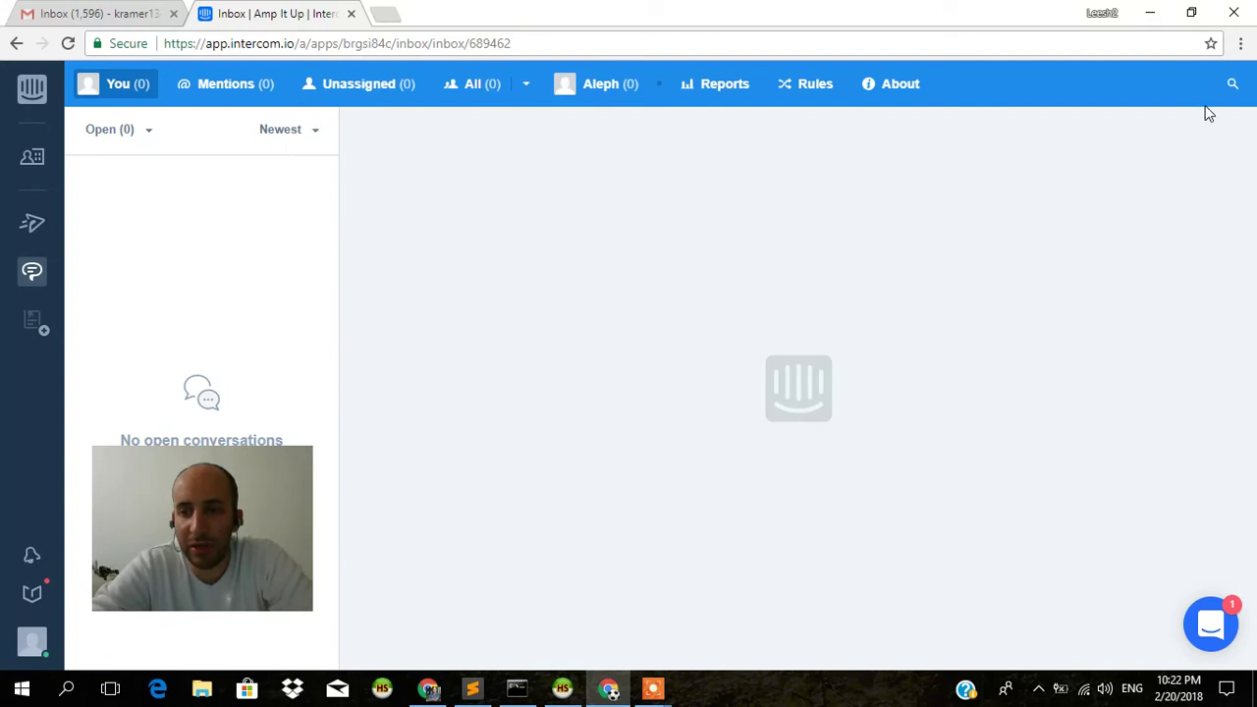
Search conversations for the customer's handle, which returns nothing
click(1231, 88)
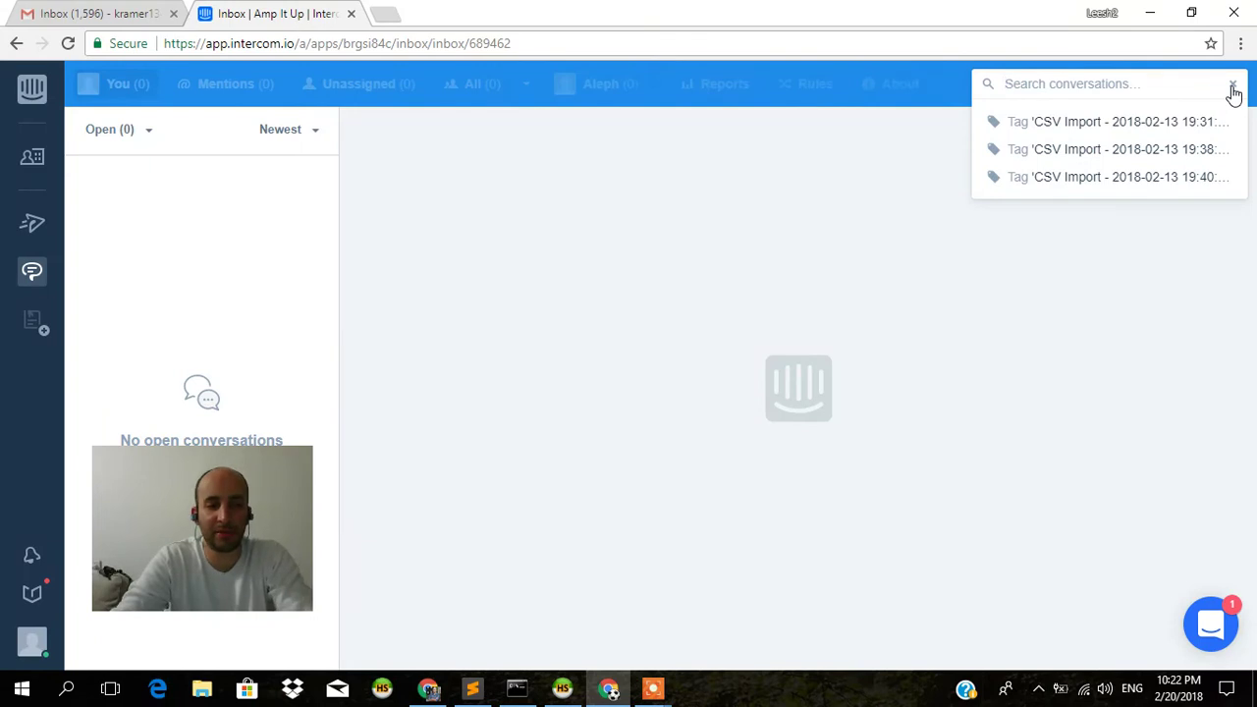
key(alt+Tab)
key(alt+Tab)
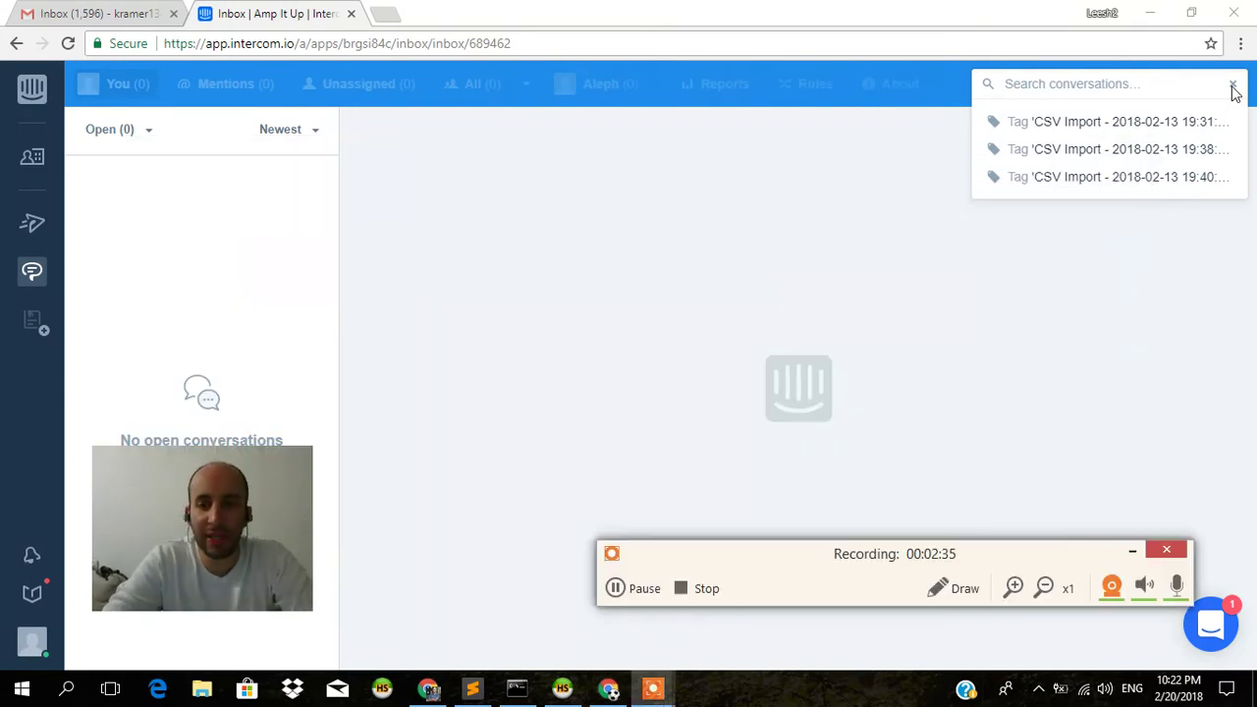
click(1150, 94)
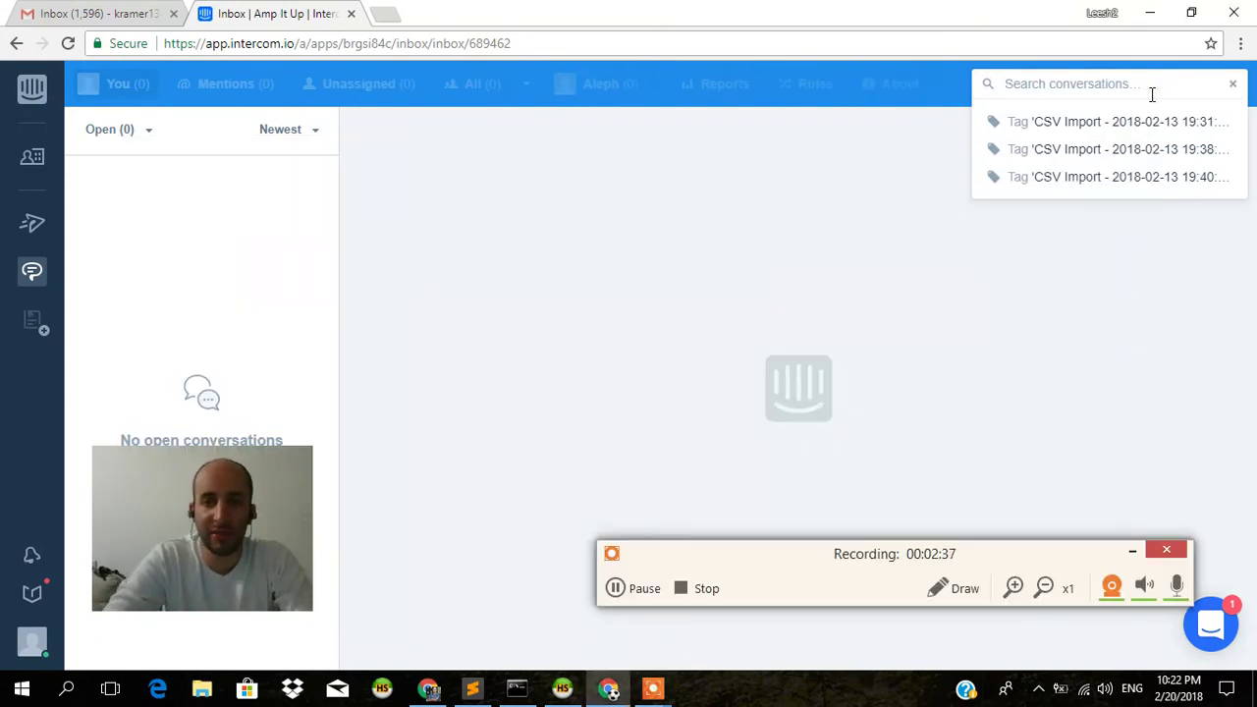
text(cig)
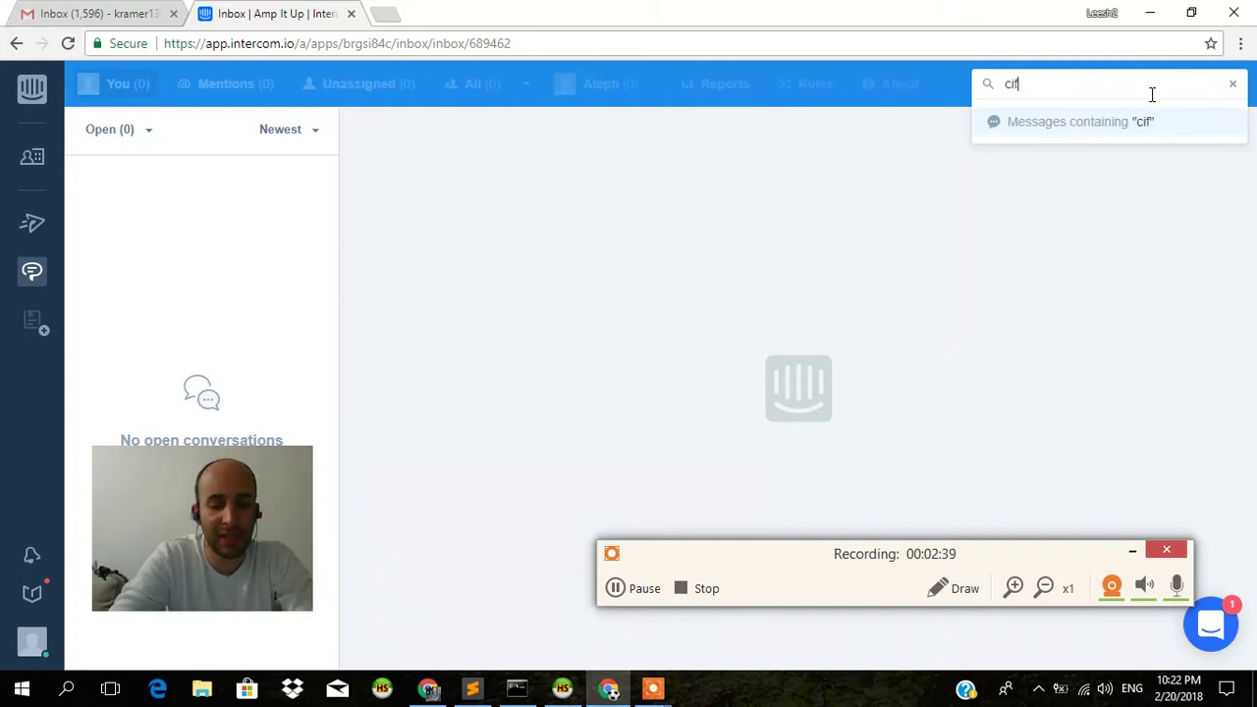
key(Return)
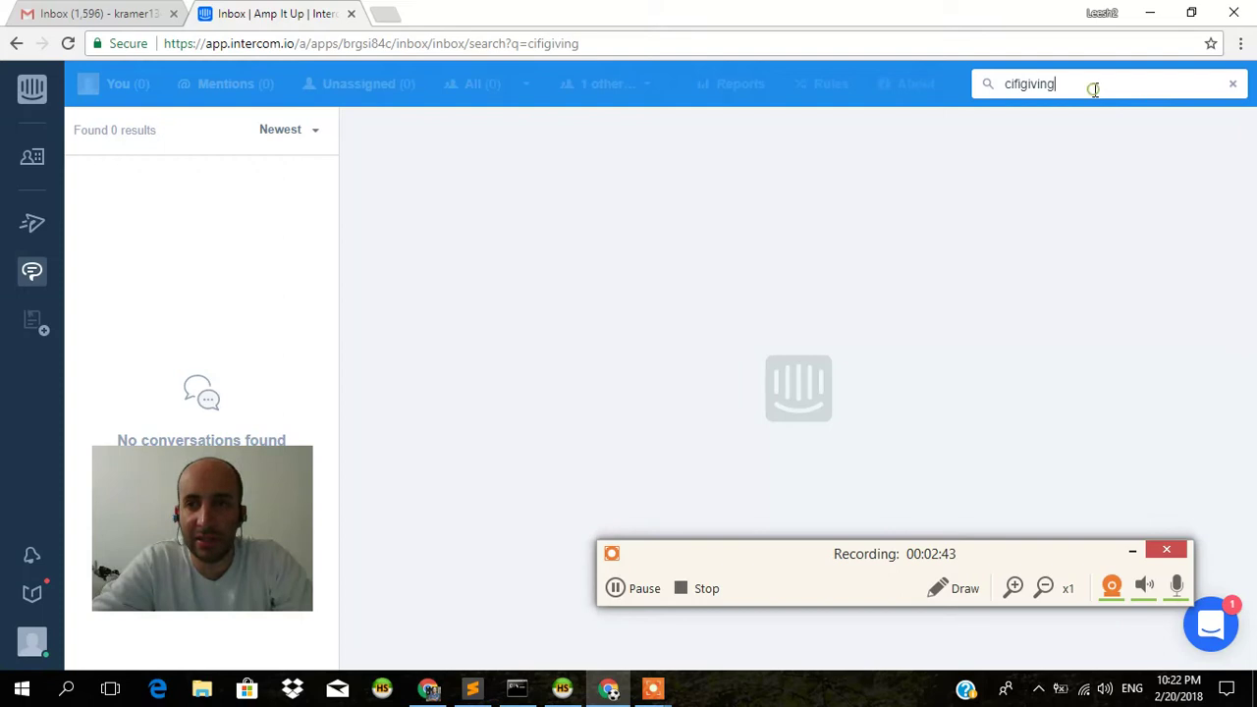
Replace the search with the teammate's name, finding the closed conversation
key(ctrl+a)
key(BackSpace)
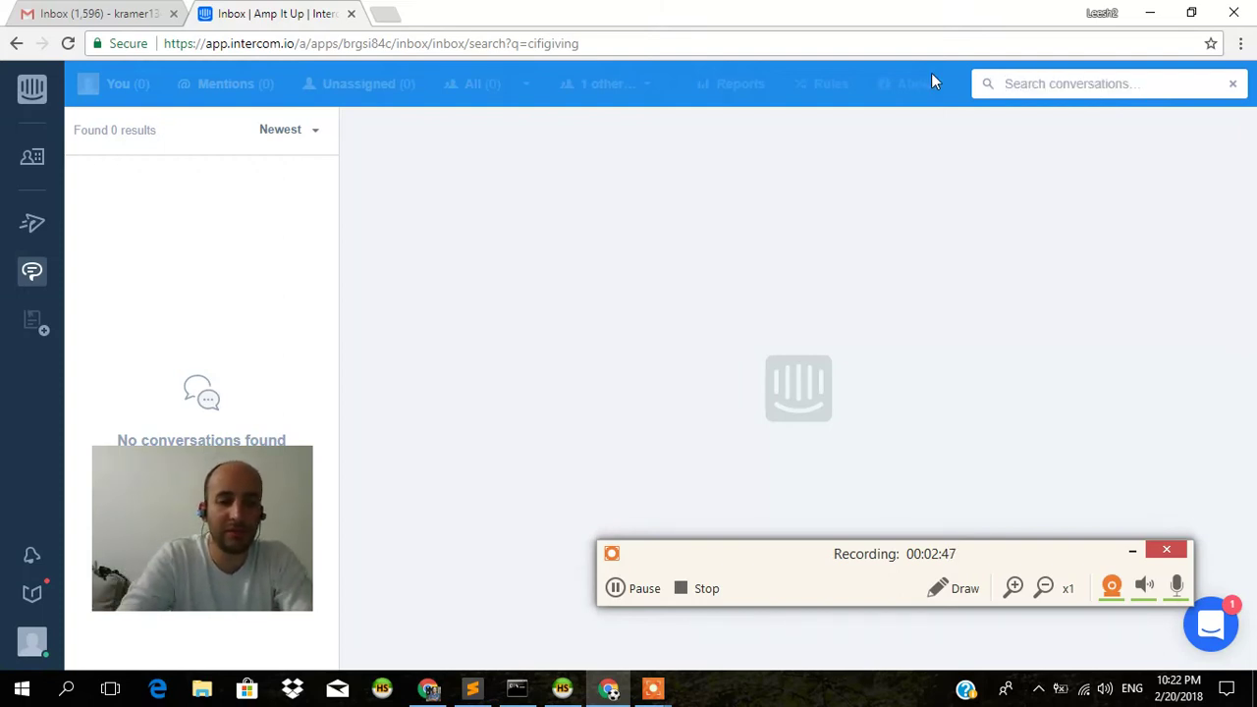
text(aleph)
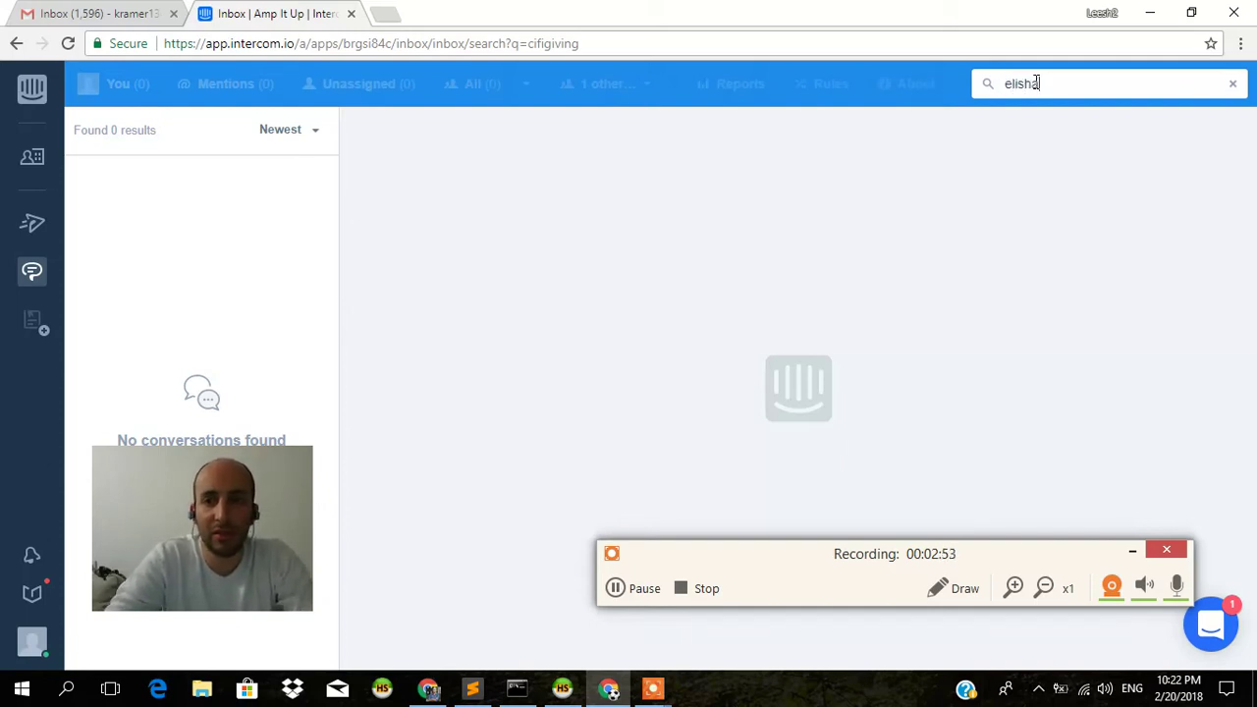
key(Return)
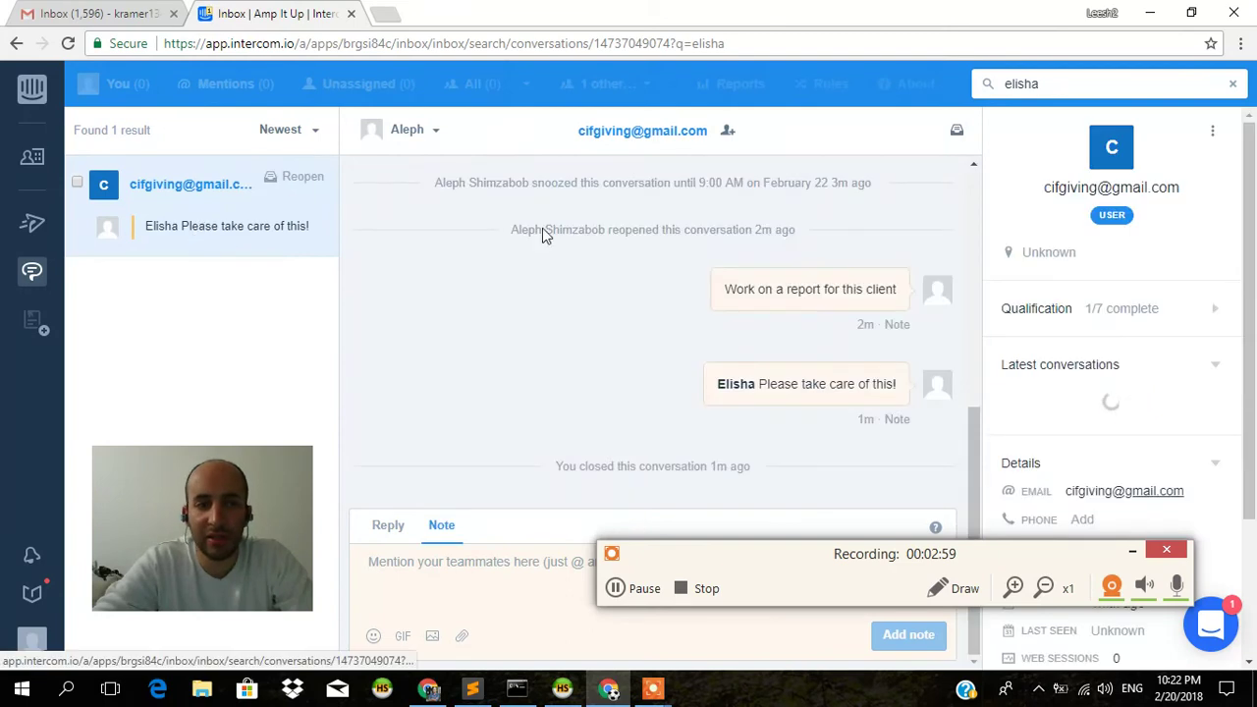
Search conversations for 'youtube', which returns 0 results
double_click(1065, 84)
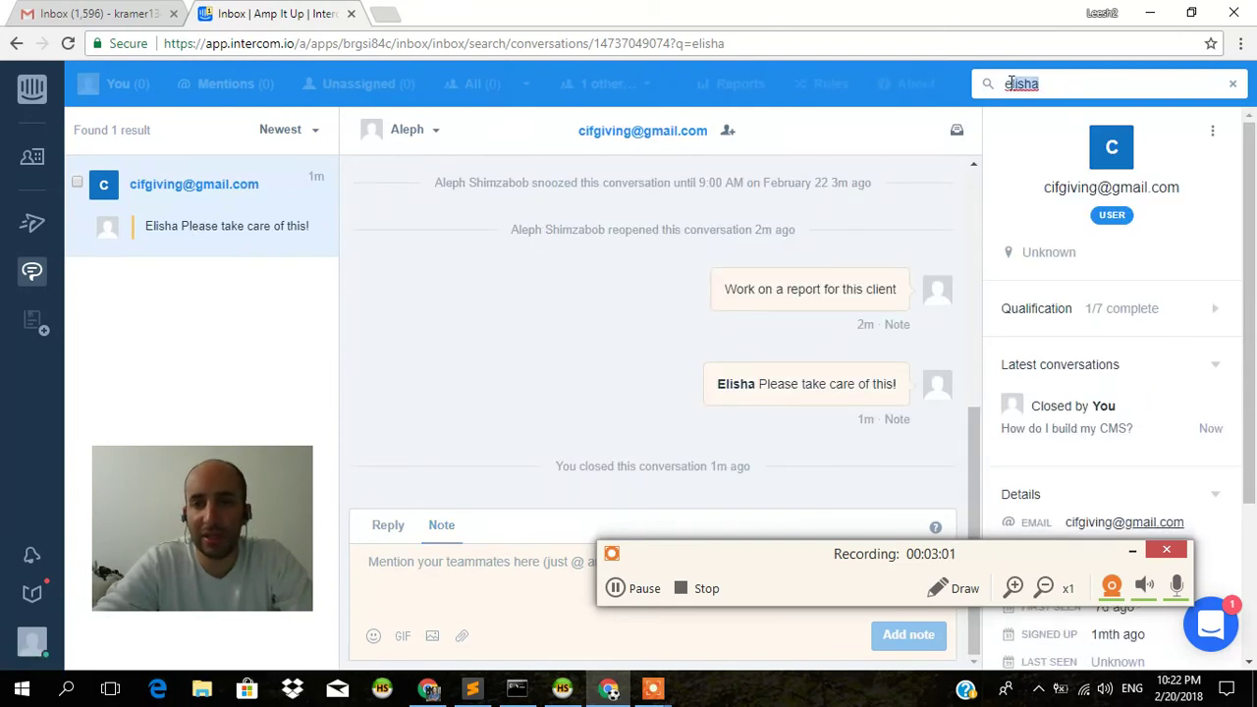
key(BackSpace)
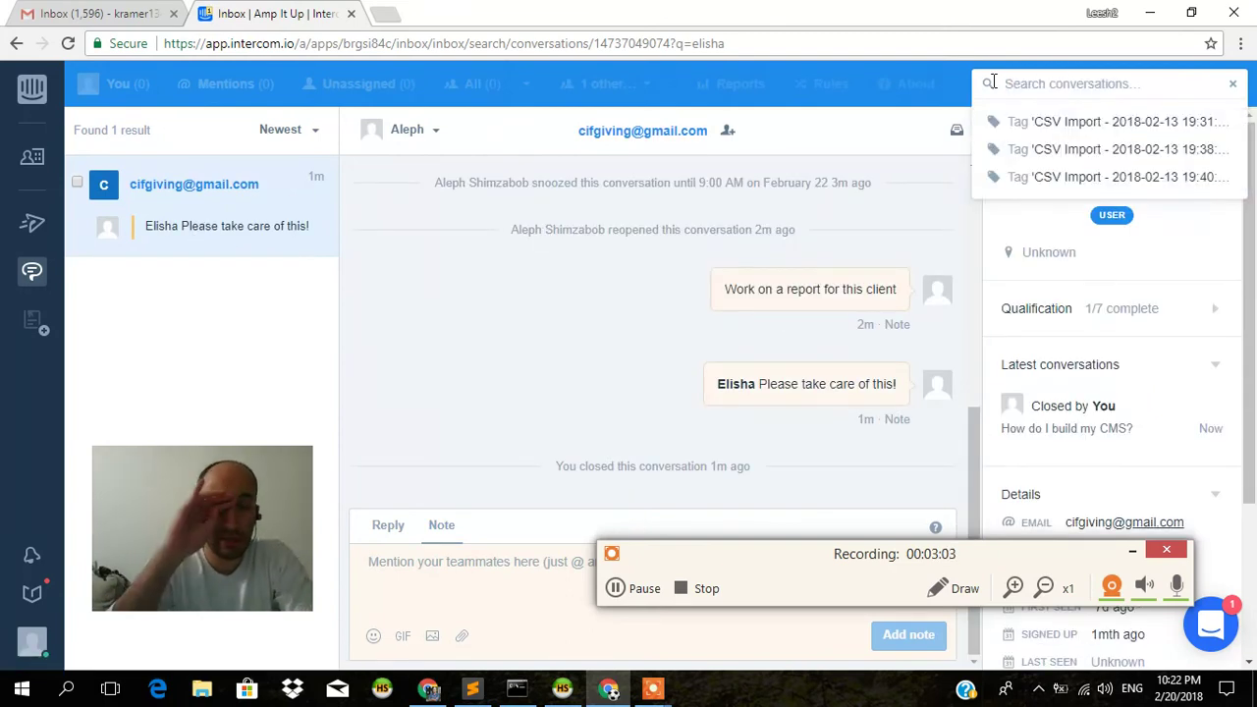
text(youtube)
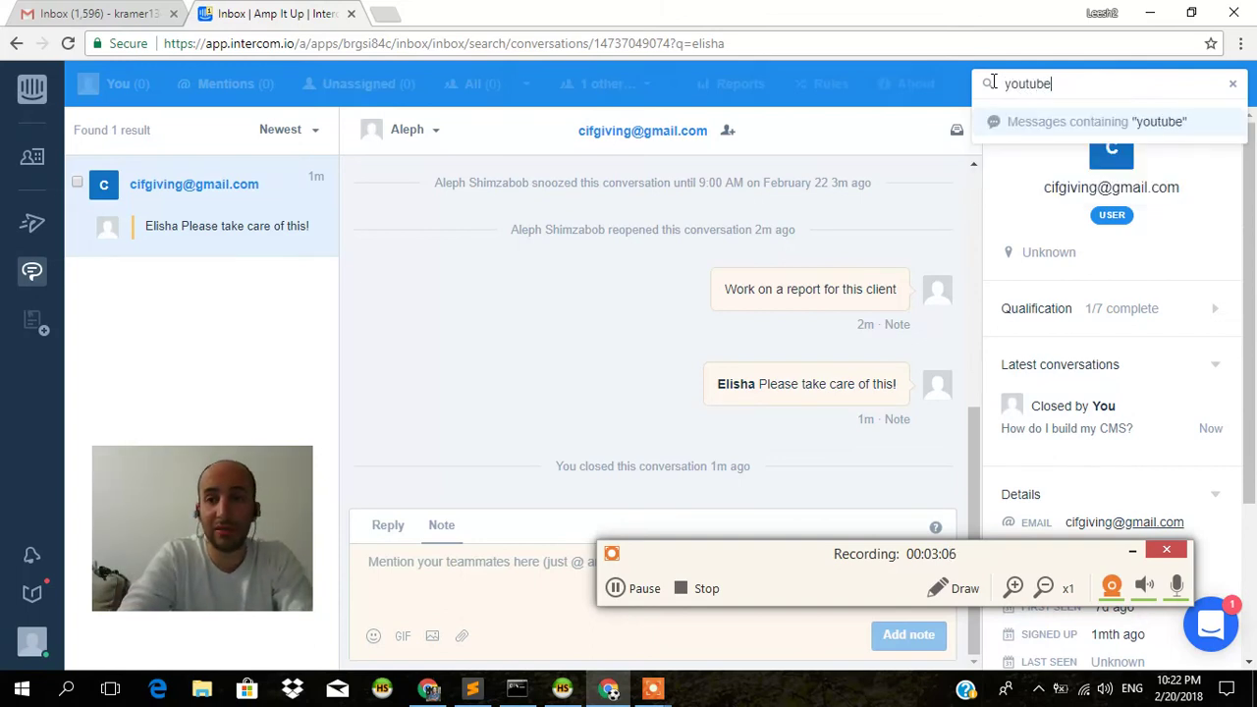
key(Return)
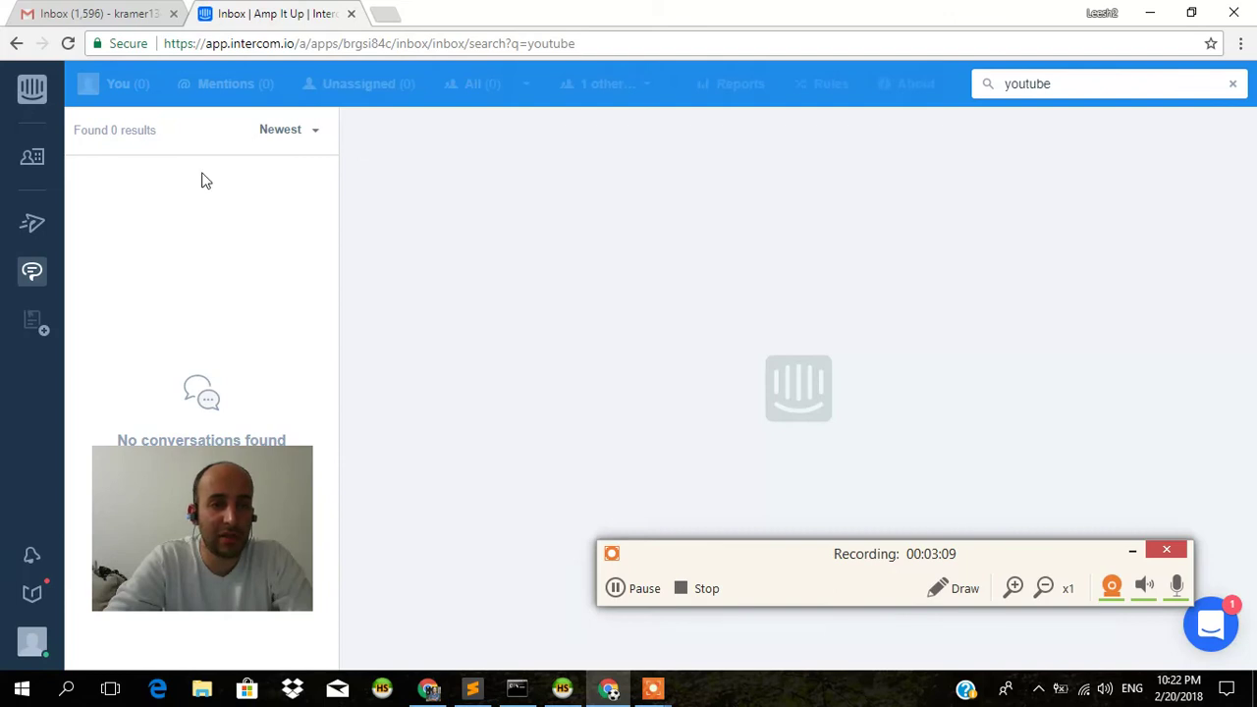
Browse the YouTube channel's Intercom tutorial uploads, then return to Live auto messages
click(49, 236)
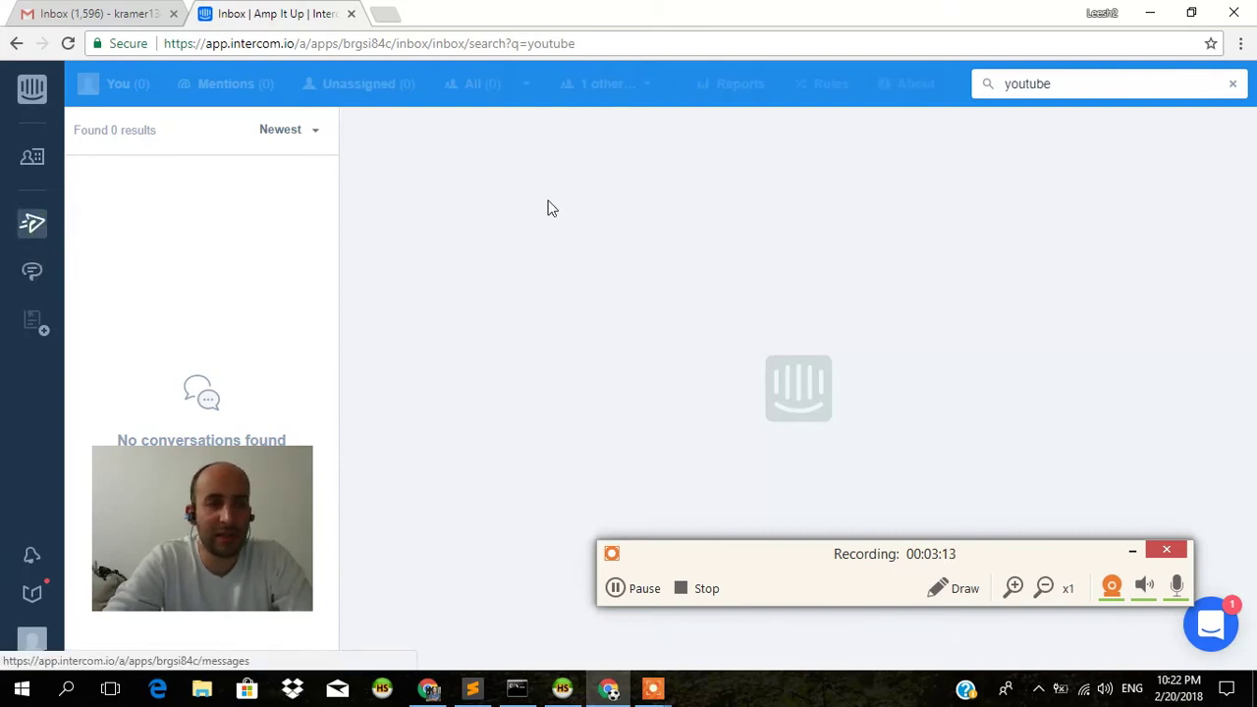
key(alt+Tab)
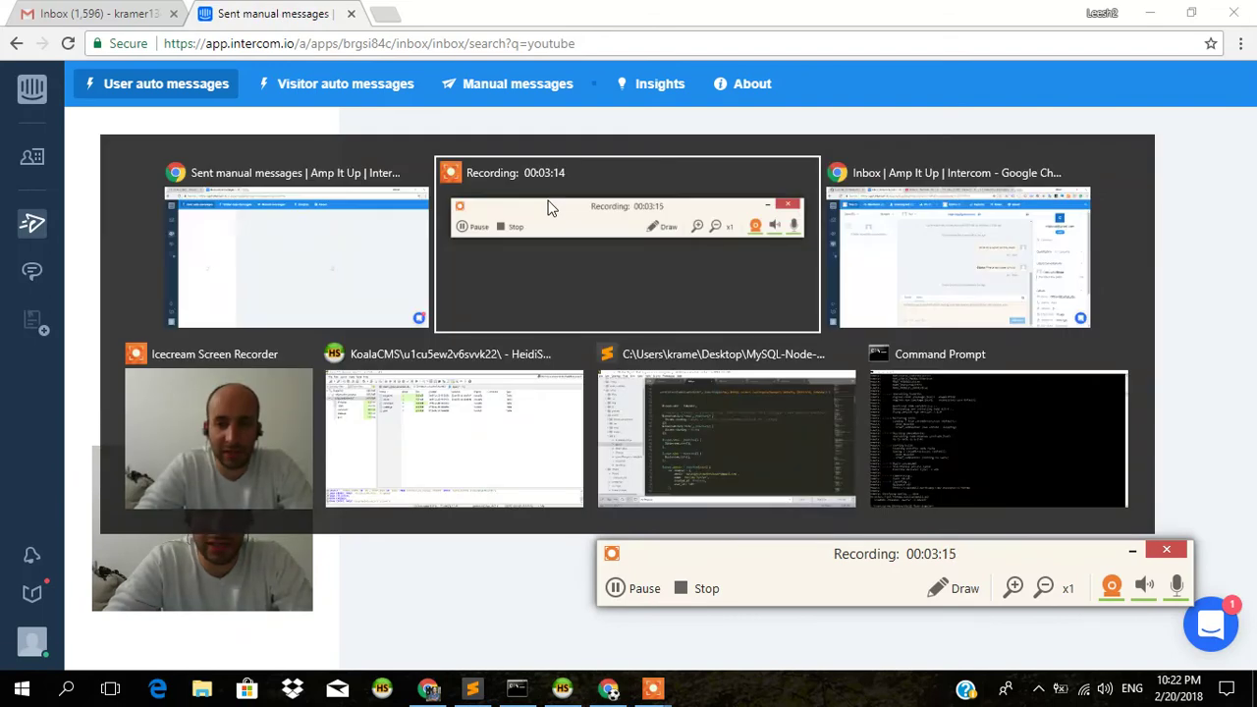
key(alt+Tab)
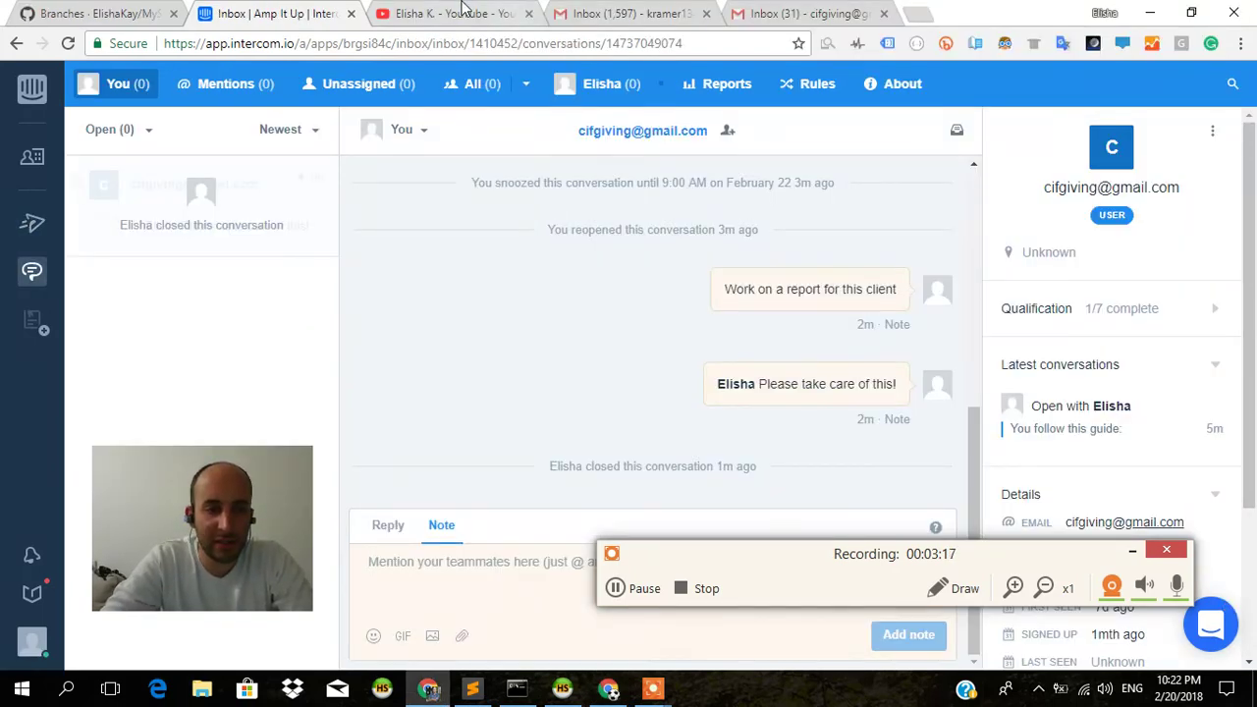
click(465, 12)
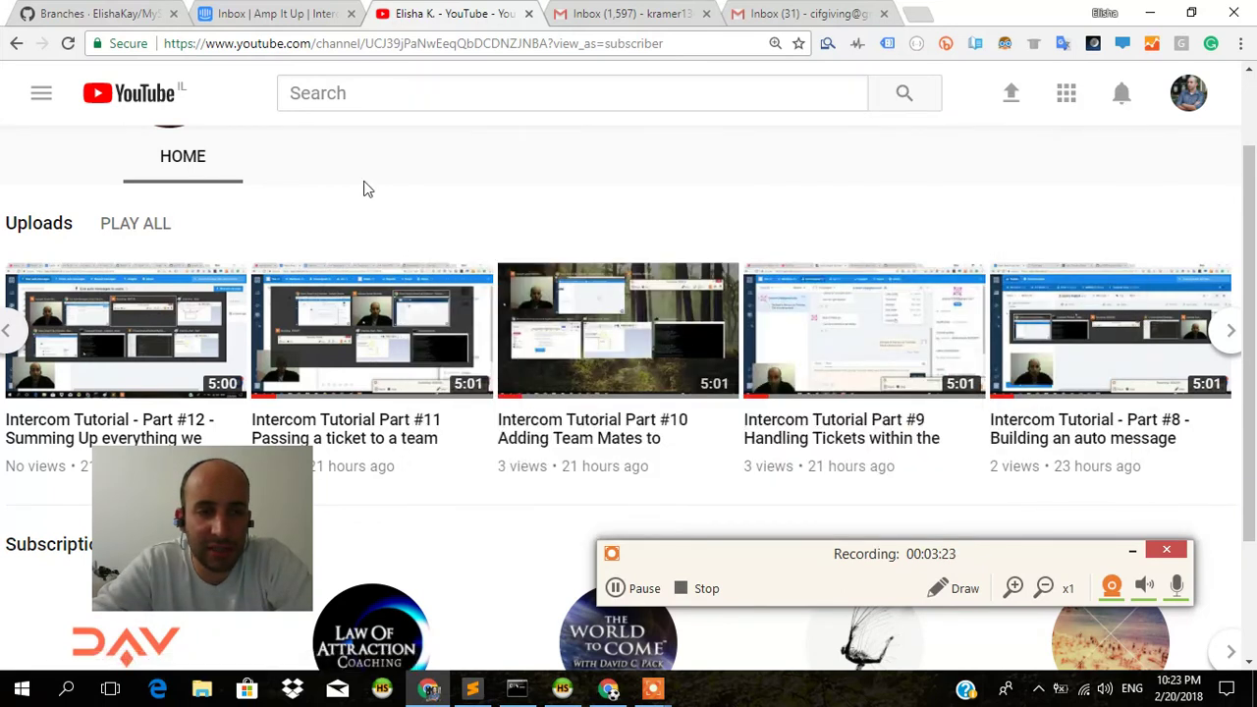
key(alt+Tab)
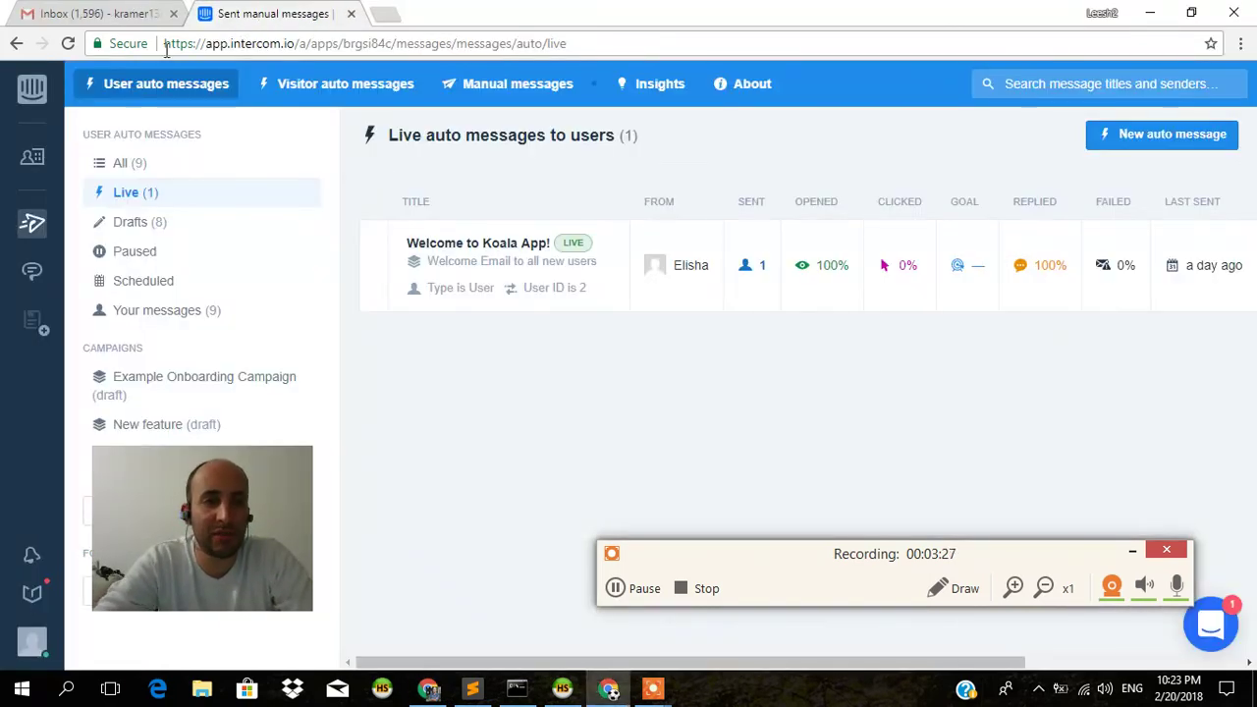
drag(132, 452, 232, 472)
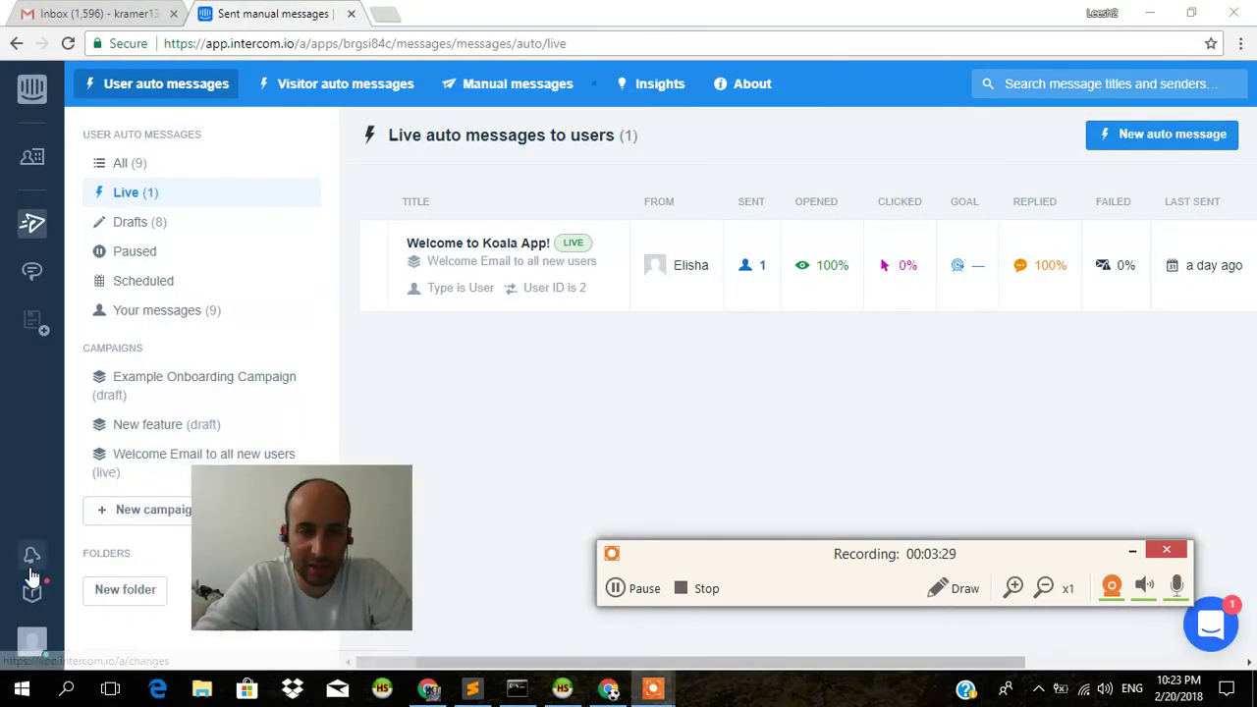
Open Settings > Notification preferences and review the desktop, mobile and email options
click(35, 646)
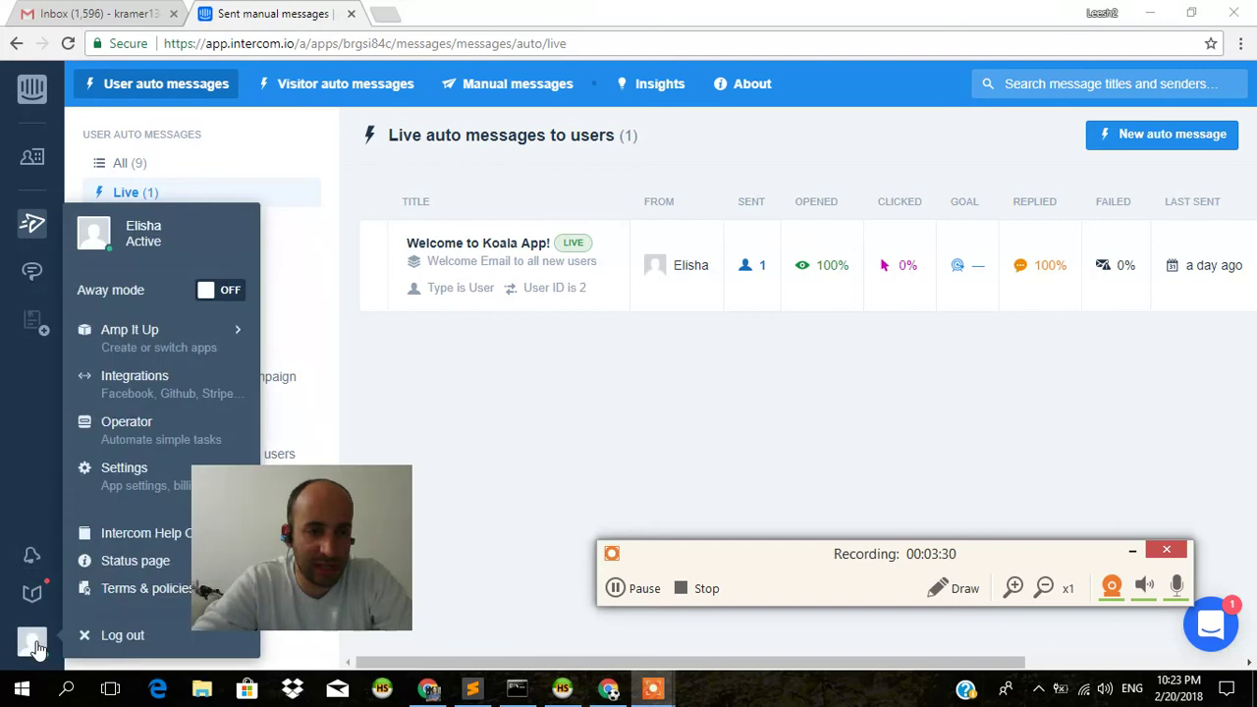
click(133, 485)
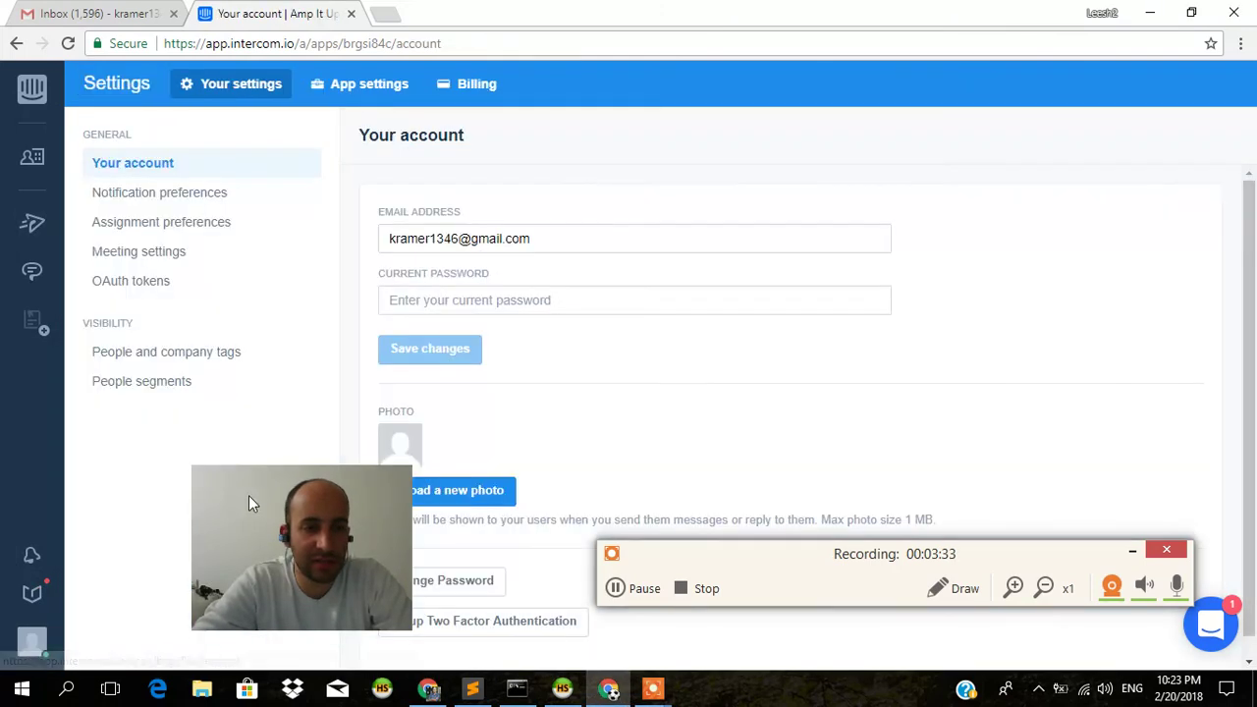
click(150, 193)
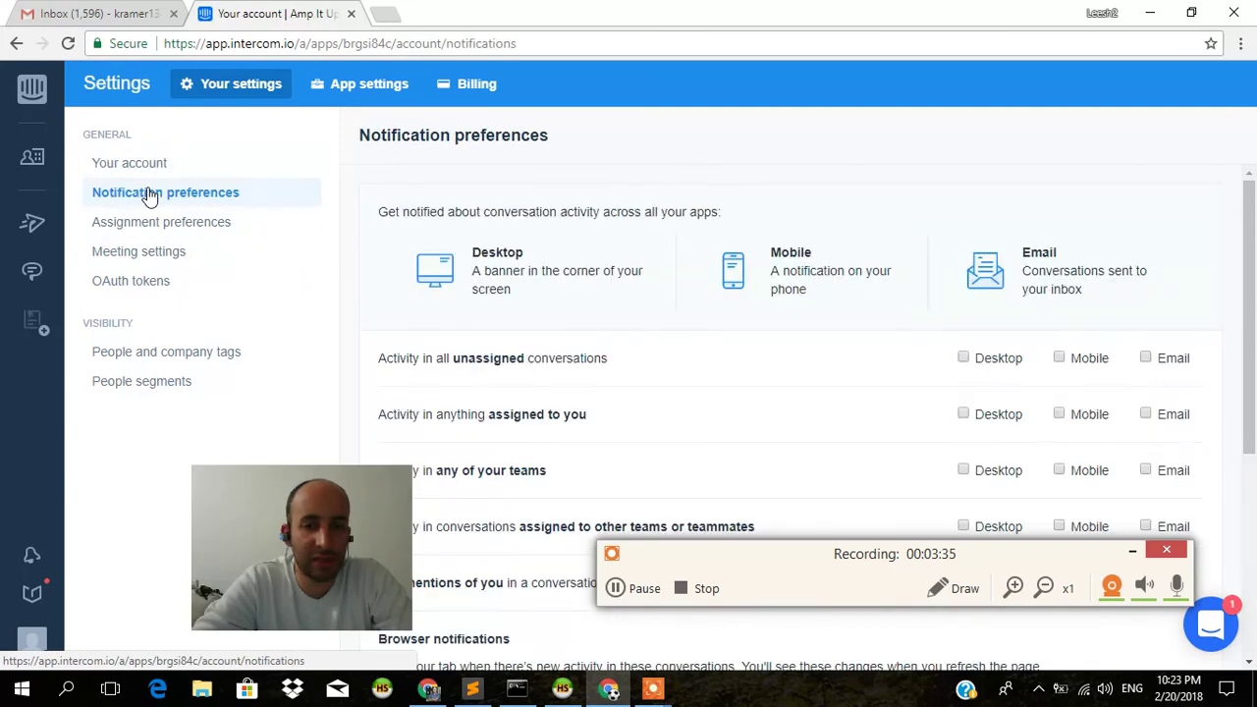
scroll(1253, 327, down, 2)
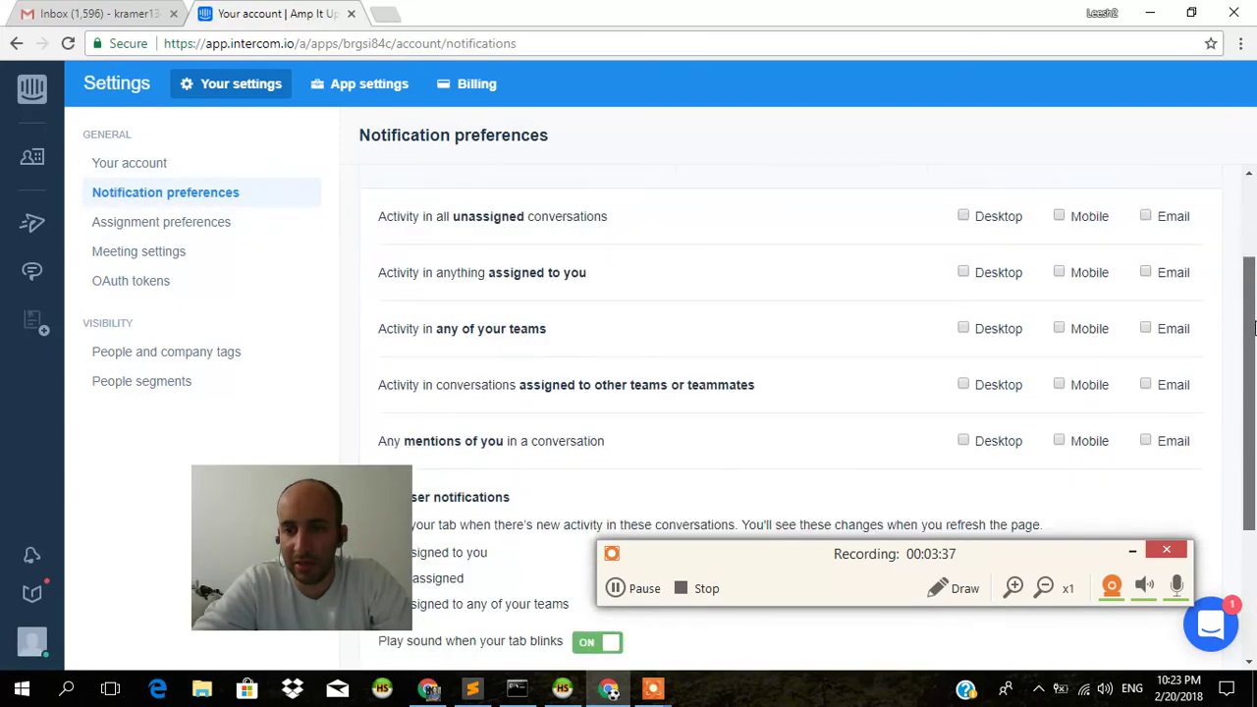
scroll(1253, 312, up, 1)
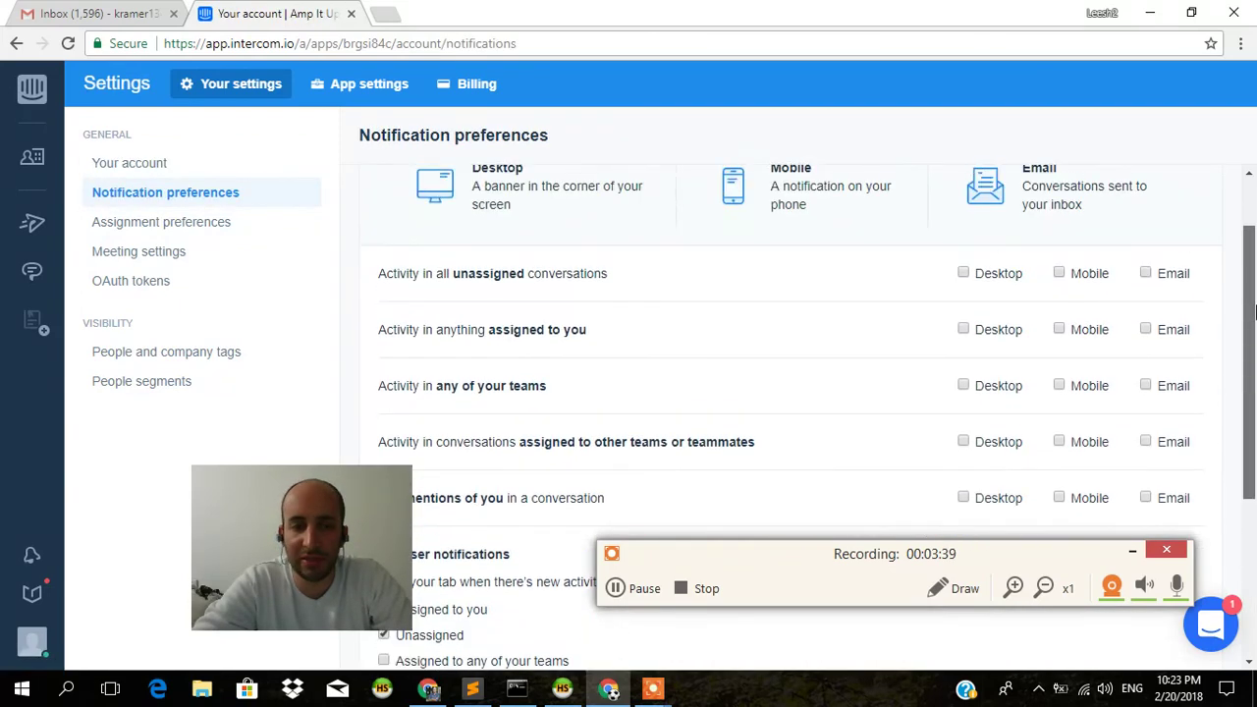
scroll(1253, 312, up, 1)
scroll(1253, 324, down, 1)
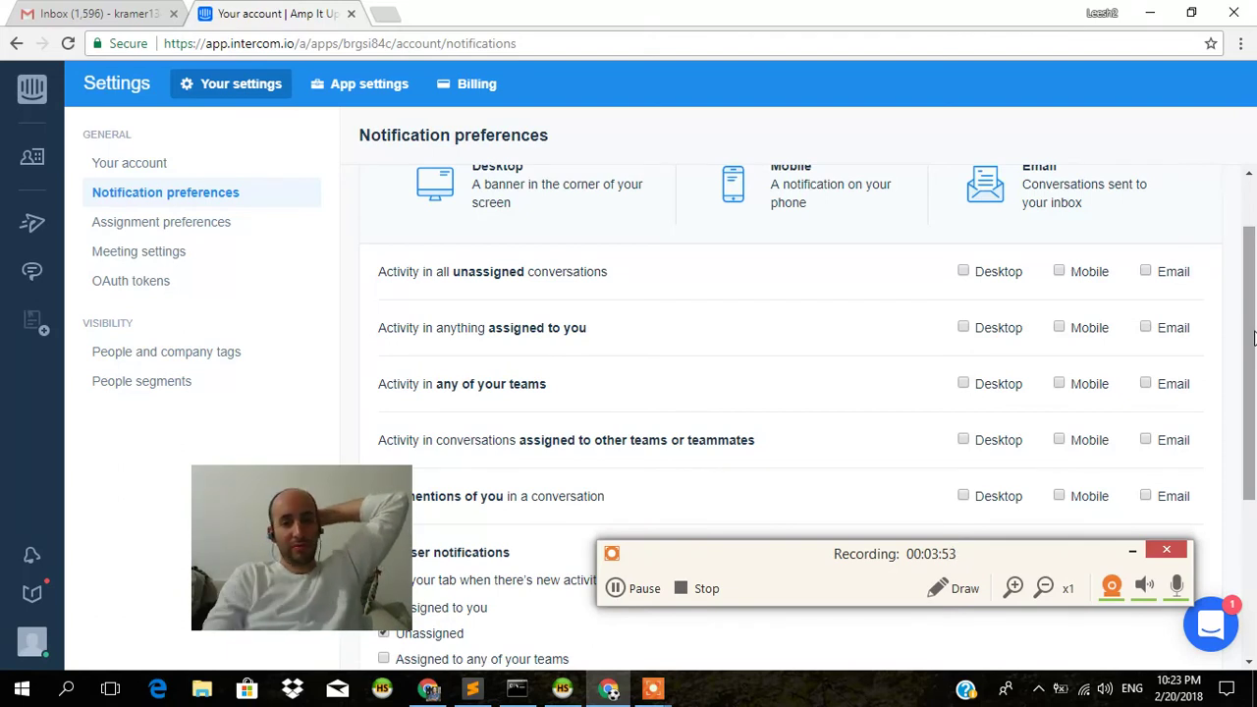
scroll(1254, 371, up, 1)
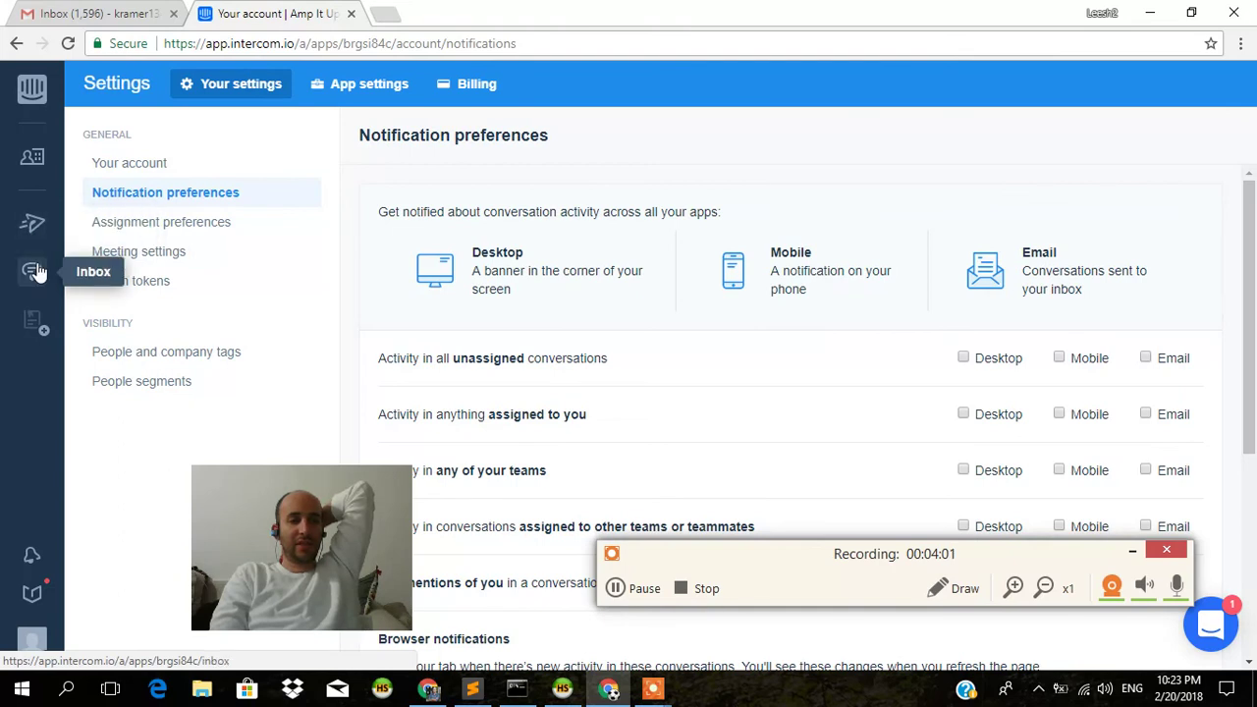
Go through the empty inbox back to the Live auto messages list
click(35, 272)
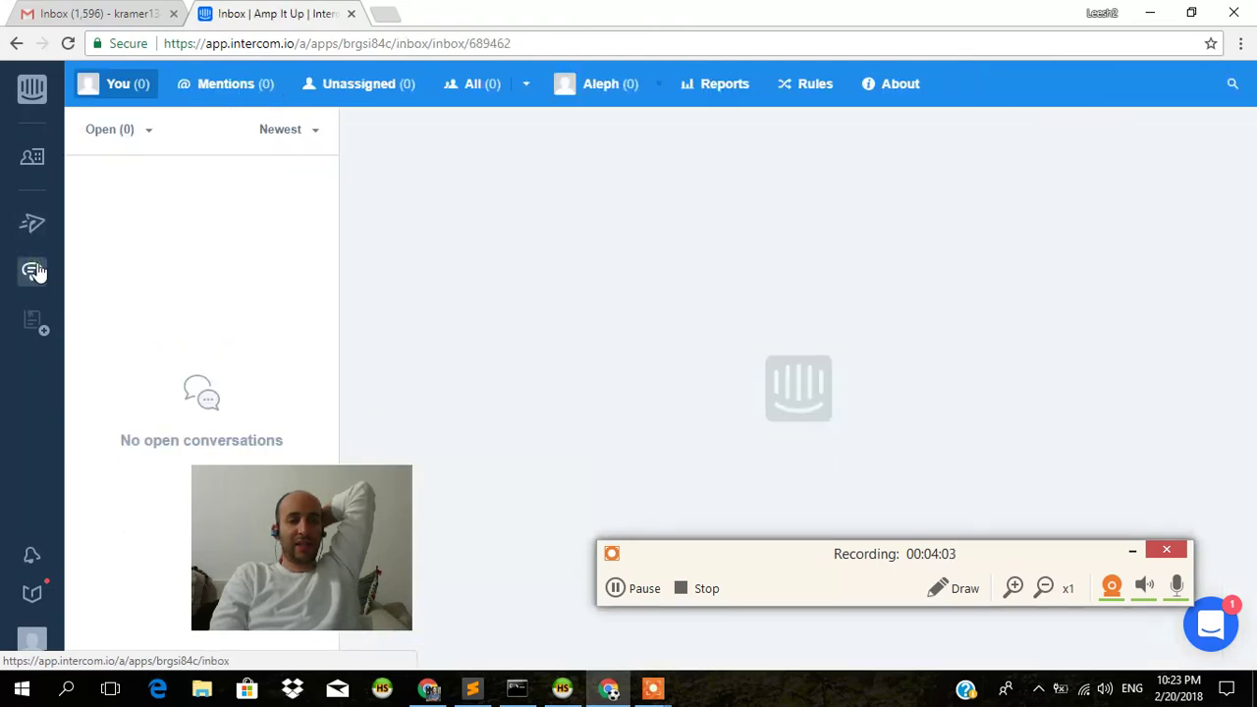
click(33, 236)
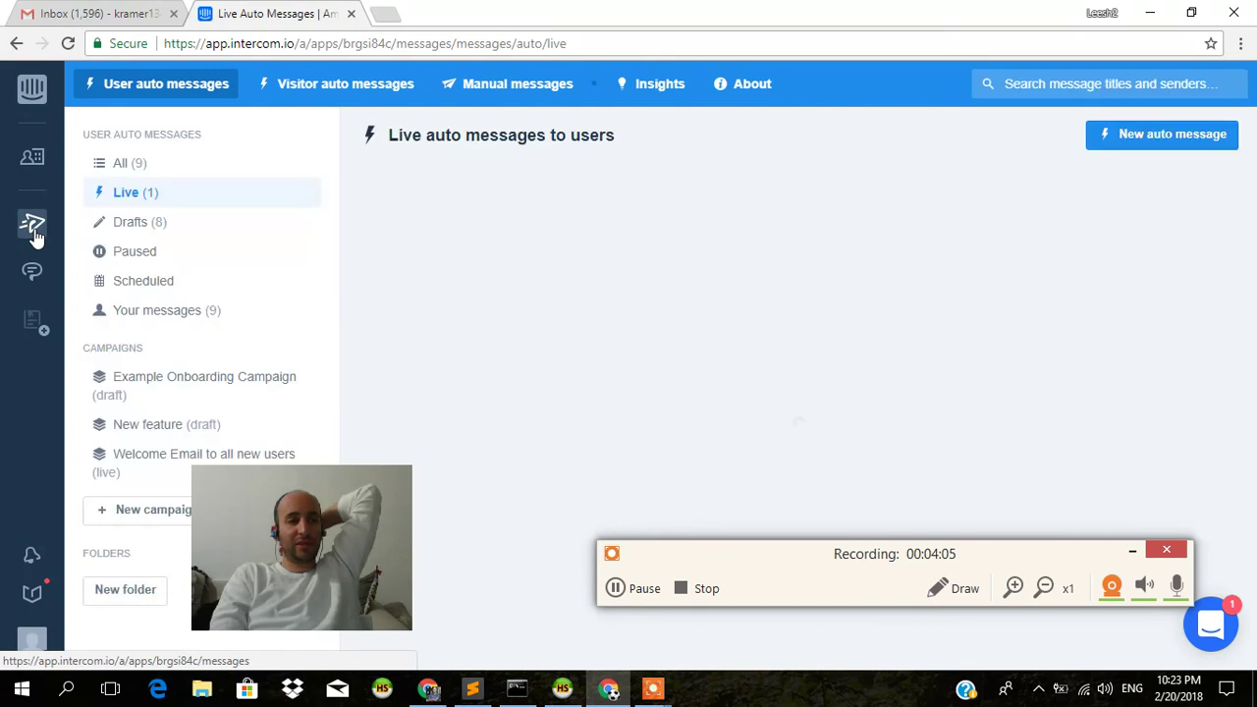